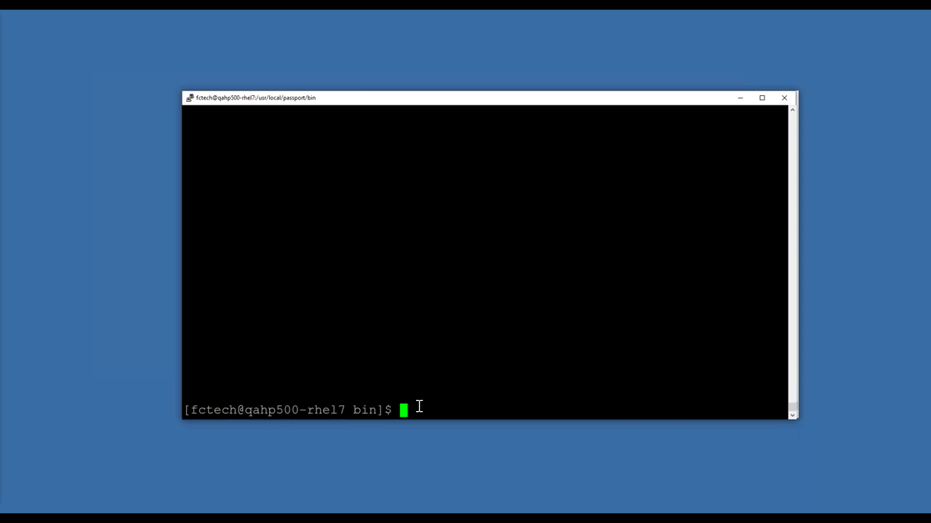
Step: Paste the ctutil sqlize command for VENFIL00 into PuTTY, then erase it to an empty prompt
{"action": "right_click", "coordinate": [419, 407]}
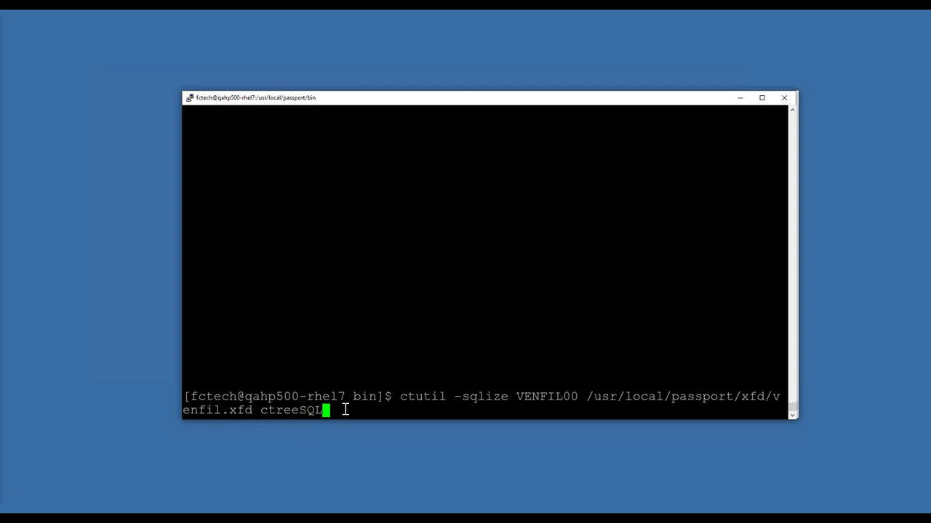
{"action": "key", "text": "BackSpace"}
{"action": "key", "text": "BackSpace"}
{"action": "key", "text": "BackSpace"}
{"action": "key", "text": "BackSpace"}
{"action": "key", "text": "BackSpace"}
{"action": "key", "text": "BackSpace"}
{"action": "key", "text": "BackSpace"}
{"action": "key", "text": "BackSpace"}
{"action": "key", "text": "BackSpace"}
{"action": "key", "text": "BackSpace"}
{"action": "key", "text": "BackSpace"}
{"action": "key", "text": "BackSpace"}
{"action": "key", "text": "BackSpace"}
{"action": "key", "text": "BackSpace"}
{"action": "key", "text": "BackSpace"}
{"action": "key", "text": "BackSpace"}
{"action": "key", "text": "BackSpace"}
{"action": "key", "text": "BackSpace"}
{"action": "key", "text": "BackSpace"}
{"action": "key", "text": "BackSpace"}
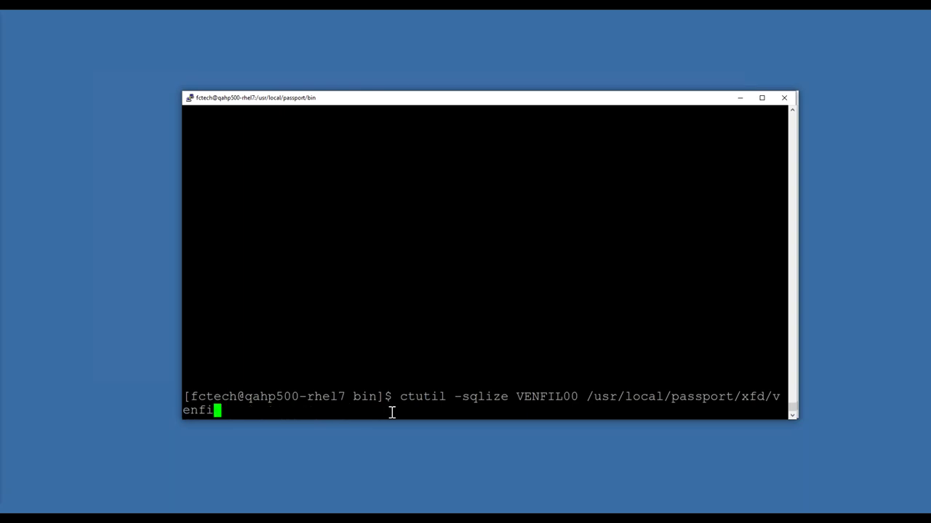
{"action": "key", "text": "BackSpace"}
{"action": "key", "text": "BackSpace"}
{"action": "key", "text": "BackSpace"}
{"action": "key", "text": "BackSpace"}
{"action": "key", "text": "BackSpace"}
{"action": "key", "text": "BackSpace"}
{"action": "key", "text": "BackSpace"}
{"action": "key", "text": "BackSpace"}
{"action": "key", "text": "BackSpace"}
{"action": "key", "text": "BackSpace"}
{"action": "key", "text": "BackSpace"}
{"action": "key", "text": "BackSpace"}
{"action": "key", "text": "BackSpace"}
{"action": "key", "text": "BackSpace"}
{"action": "key", "text": "BackSpace"}
{"action": "key", "text": "BackSpace"}
{"action": "key", "text": "BackSpace"}
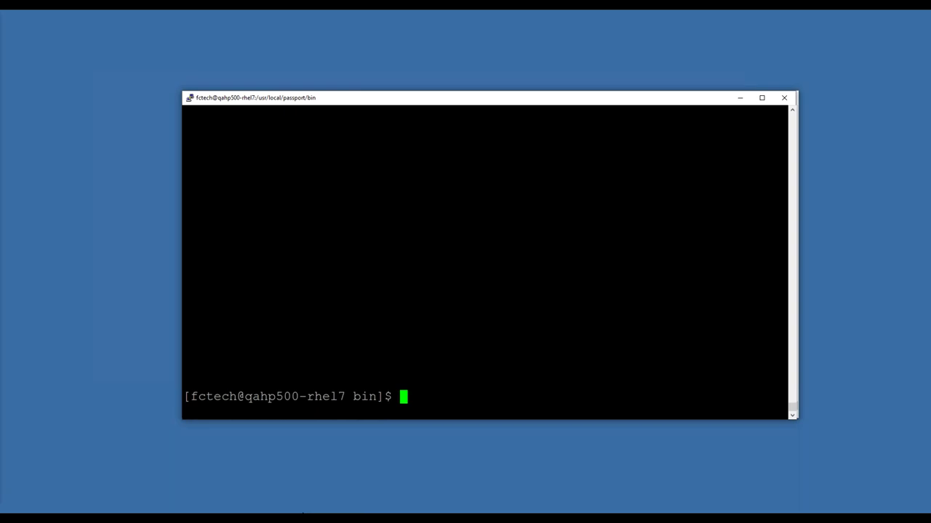
Step: Show venfil00's column definitions on qahp500-rhel7, starting with vend_nam (character 25) and vend_no (character 6)
{"action": "mouse_move", "coordinate": [156, 519]}
{"action": "left_click", "coordinate": [153, 498]}
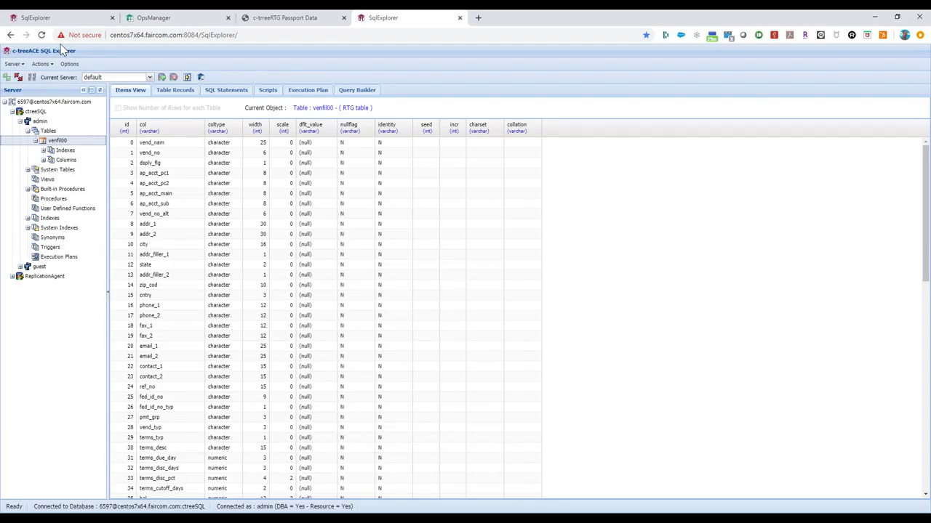
{"action": "left_click", "coordinate": [57, 17]}
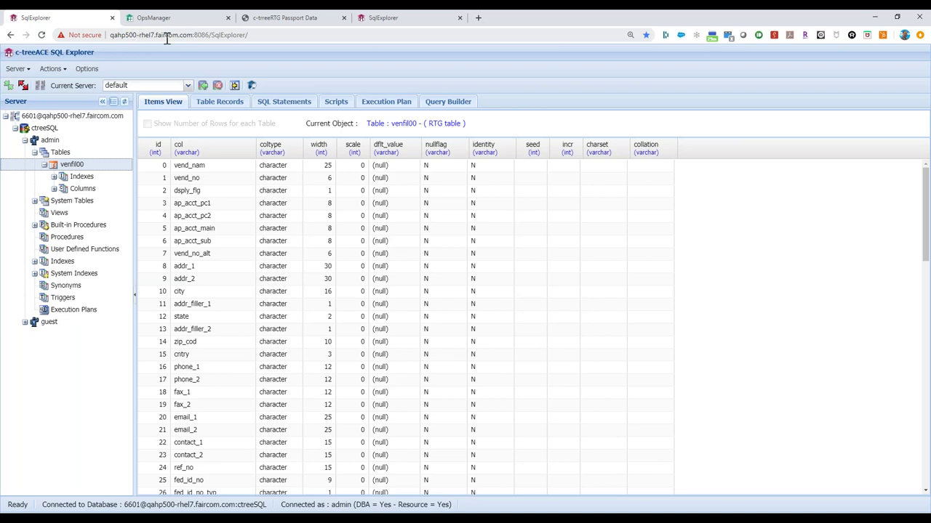
{"action": "left_click", "coordinate": [34, 153]}
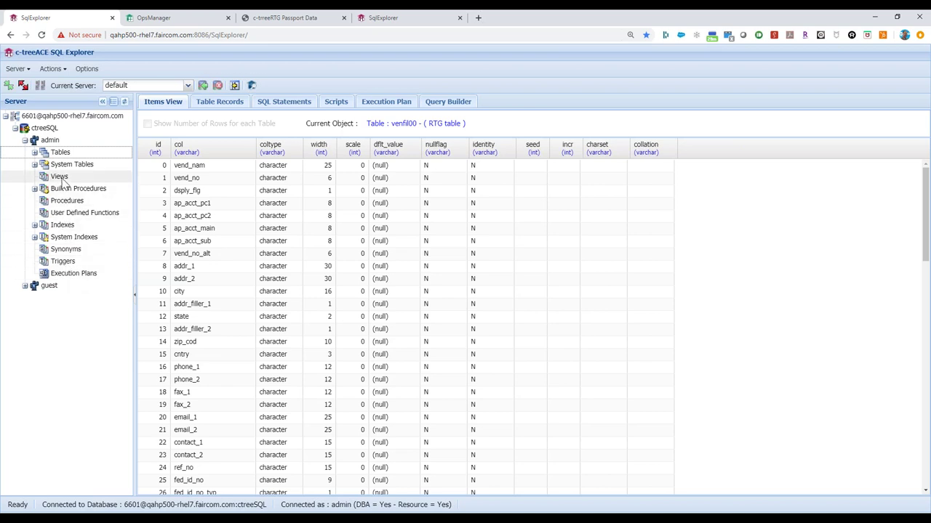
{"action": "left_click", "coordinate": [34, 152]}
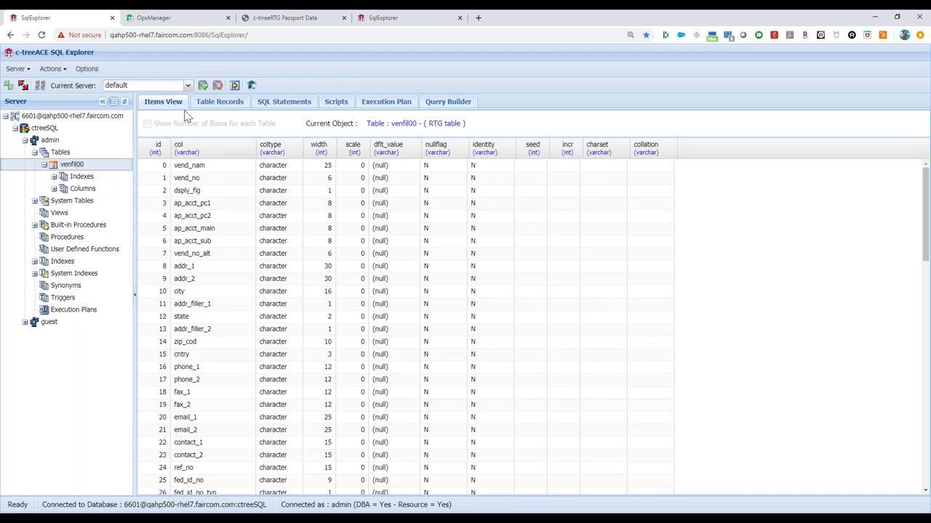
Step: Browse venfil00's 216 vendor records, then go back to the Ops Manager ReplPlan1 diagram
{"action": "left_click", "coordinate": [227, 102]}
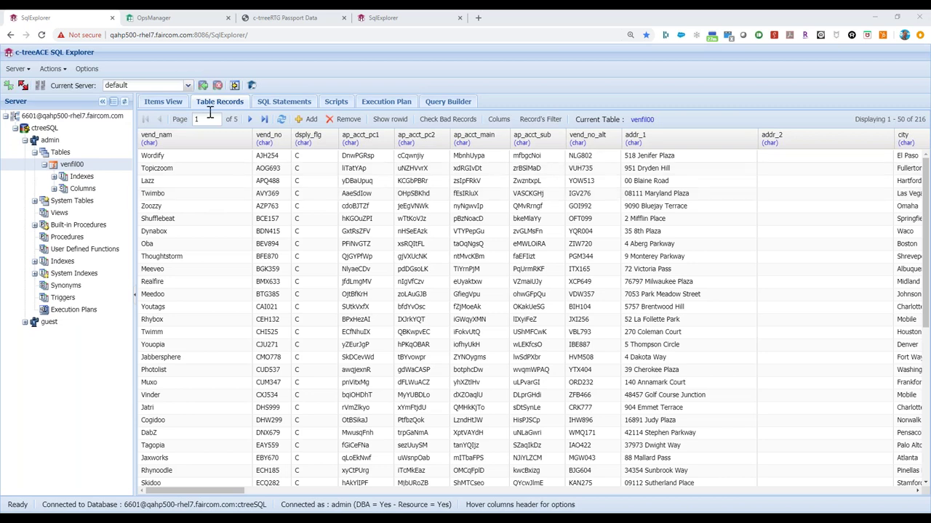
{"action": "left_click", "coordinate": [178, 21]}
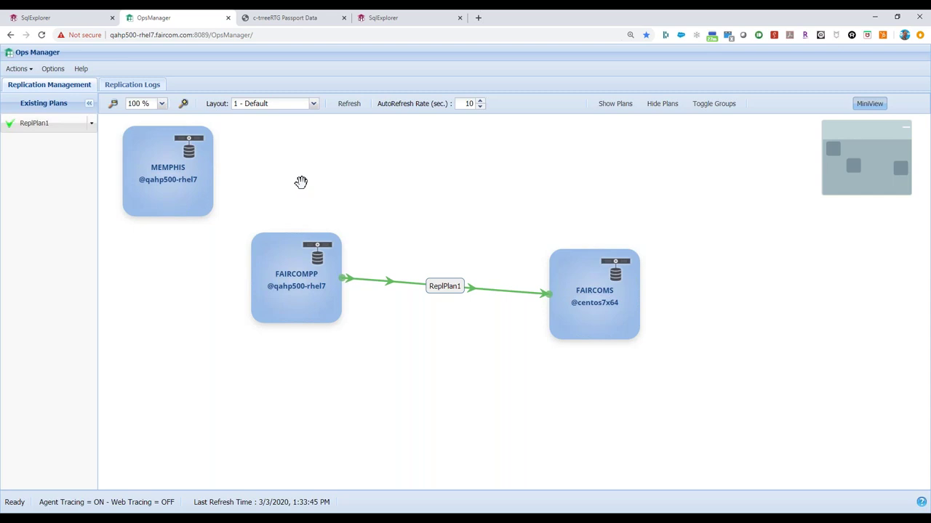
{"action": "mouse_move", "coordinate": [301, 291]}
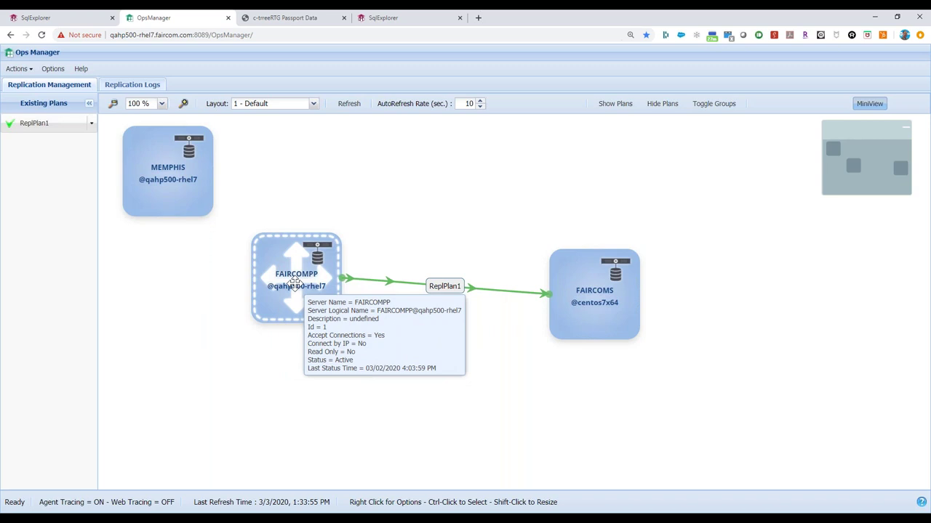
{"action": "mouse_move", "coordinate": [584, 318]}
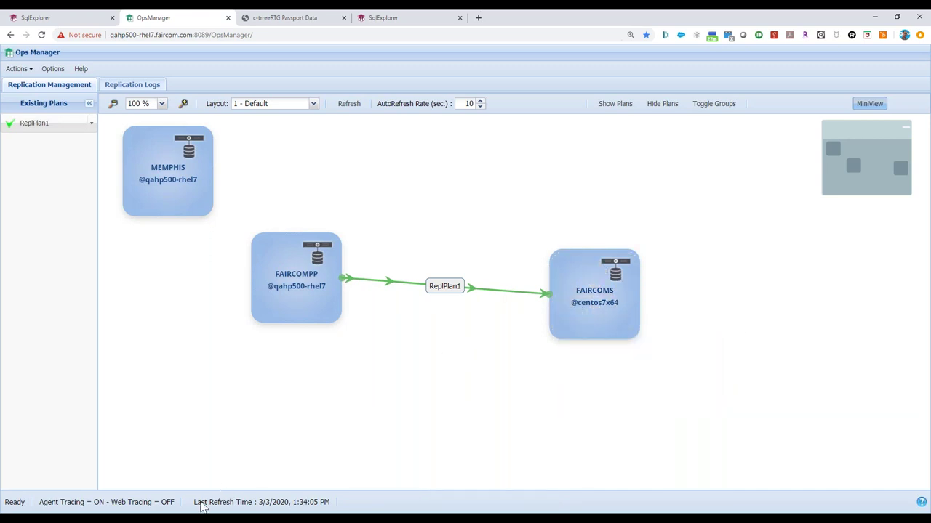
{"action": "mouse_move", "coordinate": [178, 519]}
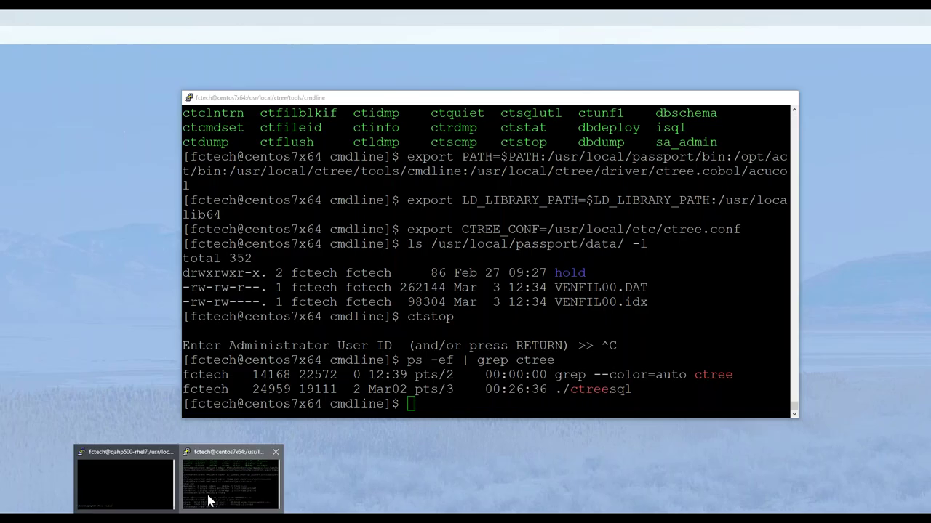
Step: Run ps -ef | grep ctree on centos7x64 to confirm ./ctreesql is still running
{"action": "left_click", "coordinate": [231, 480]}
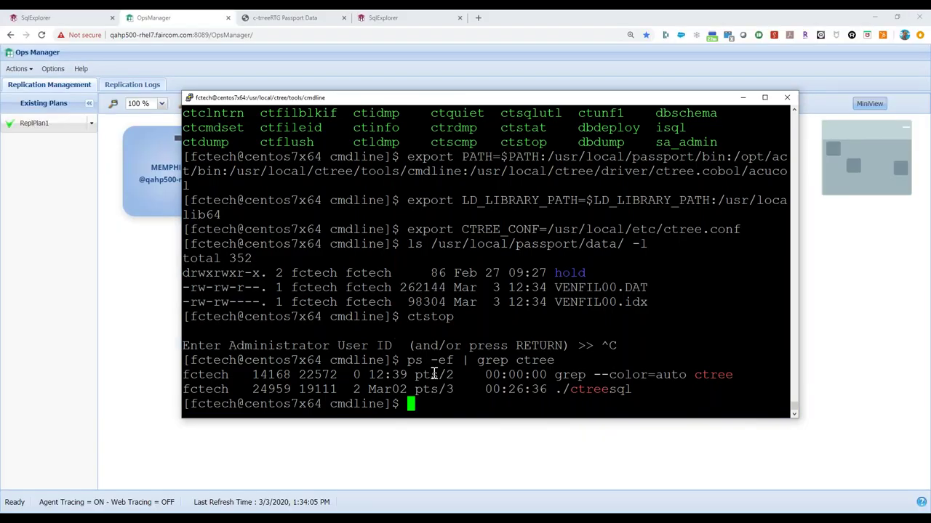
{"action": "type", "text": "ps -ef | grep ctree"}
{"action": "key", "text": "Return"}
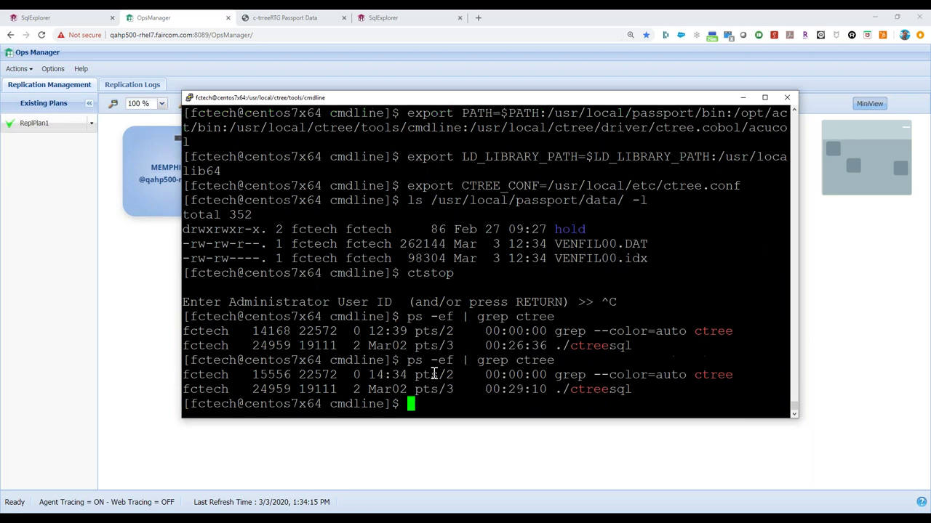
{"action": "left_click_drag", "start_coordinate": [631, 389], "coordinate": [556, 389]}
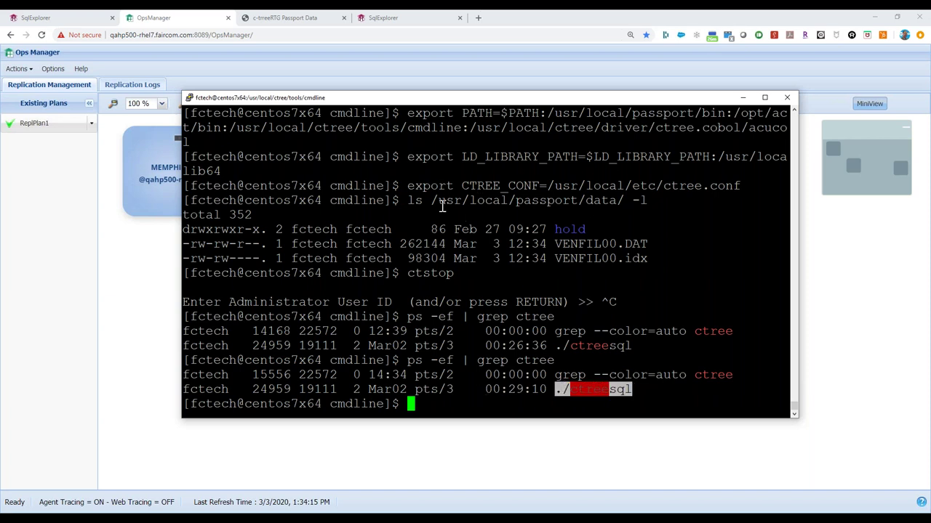
{"action": "left_click_drag", "start_coordinate": [469, 105], "coordinate": [473, 114]}
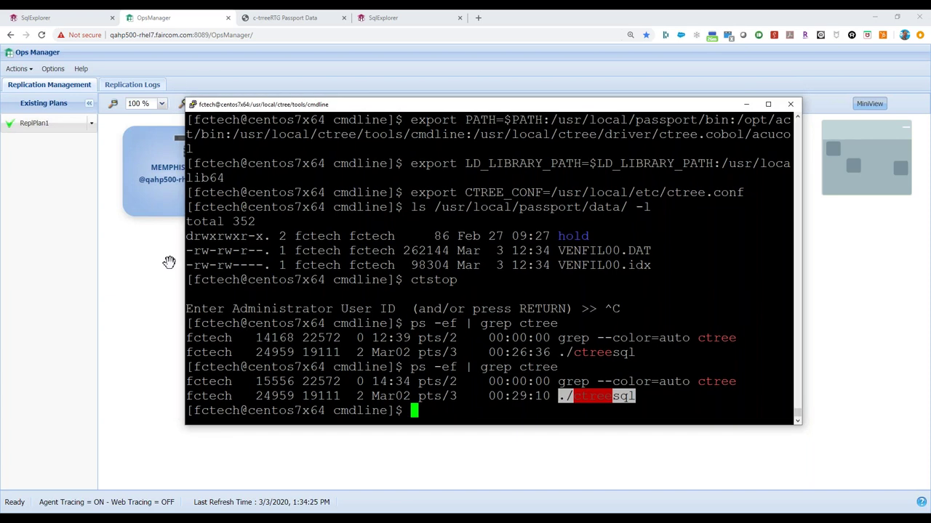
{"action": "left_click", "coordinate": [168, 261]}
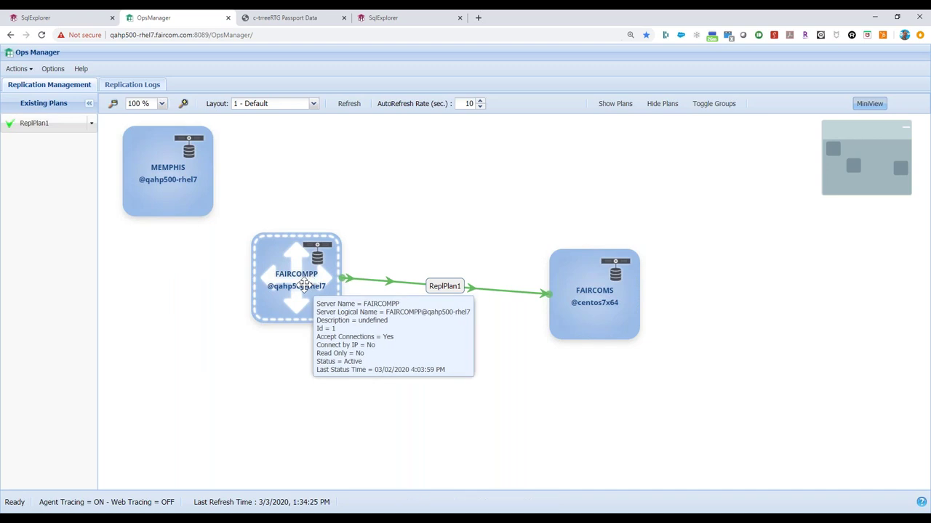
Step: Move FAIRCOMPP right and down and nudge FAIRCOMS up, discarding an unintended link
{"action": "left_click_drag", "start_coordinate": [304, 287], "coordinate": [329, 293]}
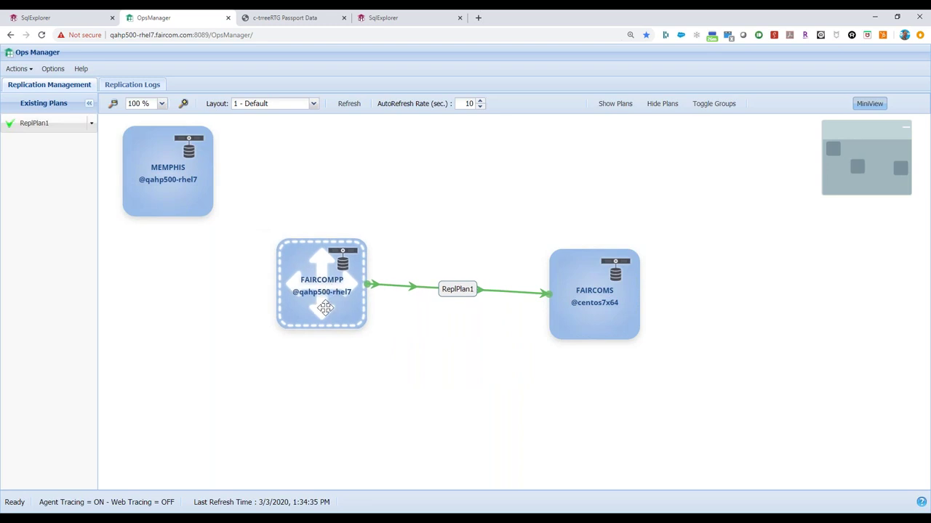
{"action": "left_click_drag", "start_coordinate": [604, 294], "coordinate": [603, 292]}
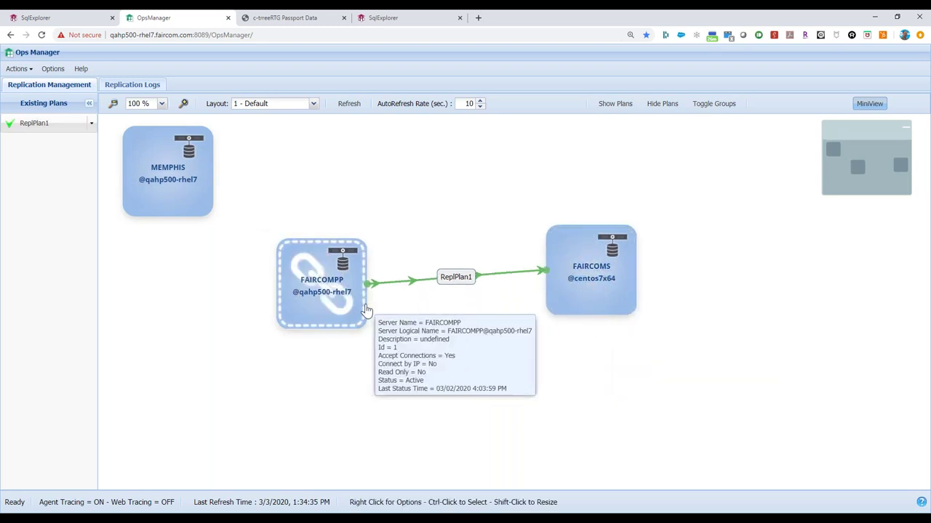
{"action": "mouse_move", "coordinate": [351, 303]}
{"action": "left_mouse_down"}
{"action": "mouse_move", "coordinate": [496, 328]}
{"action": "mouse_move", "coordinate": [360, 313]}
{"action": "left_mouse_up"}
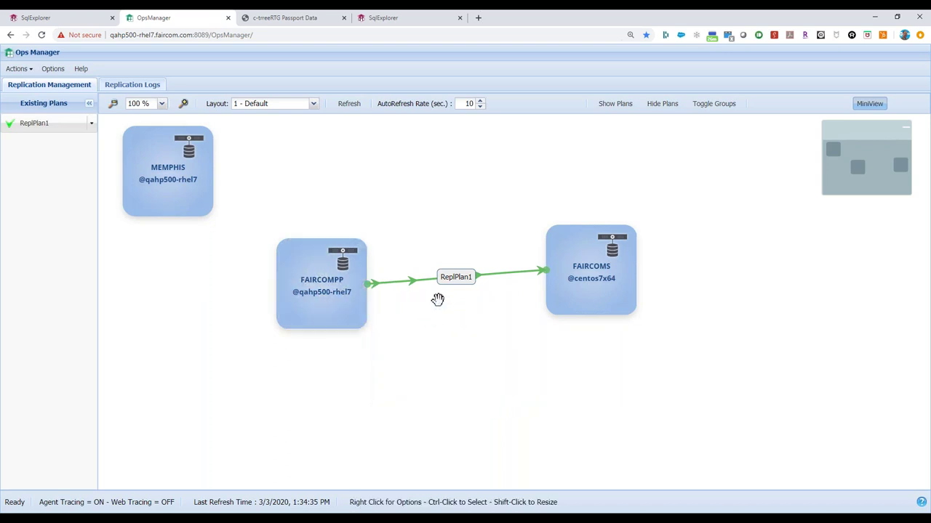
{"action": "mouse_move", "coordinate": [457, 286]}
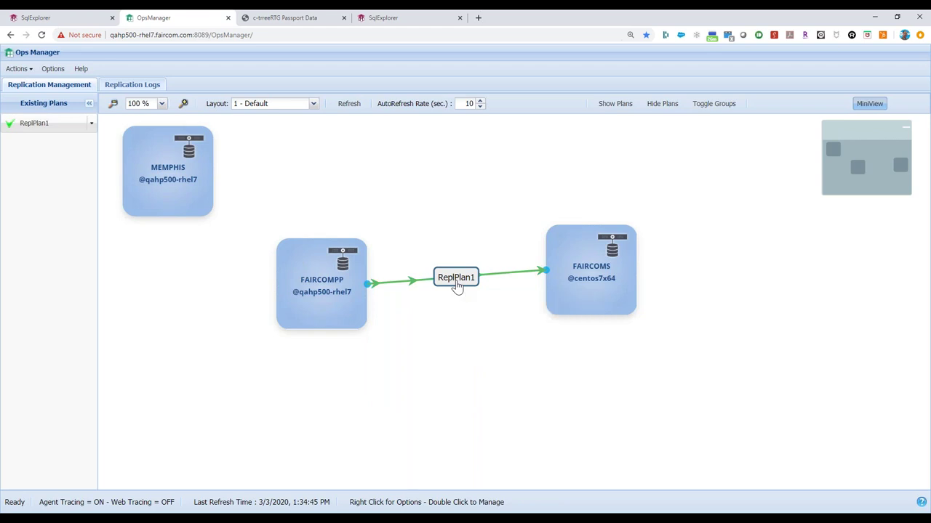
Step: Open ReplPlan1 and edit Publication1, showing VENFIL00.DAT from usr/local/passport/data as its published file
{"action": "double_click", "coordinate": [456, 285]}
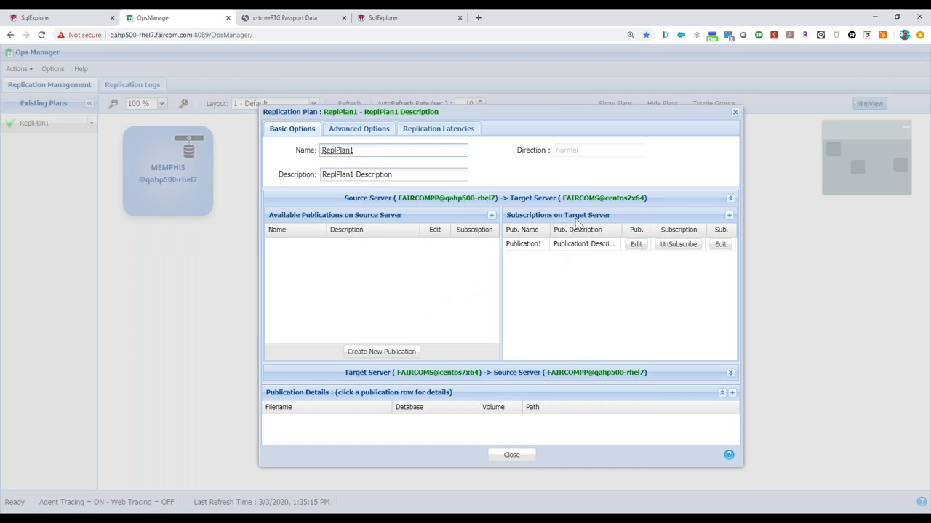
{"action": "left_click", "coordinate": [636, 245]}
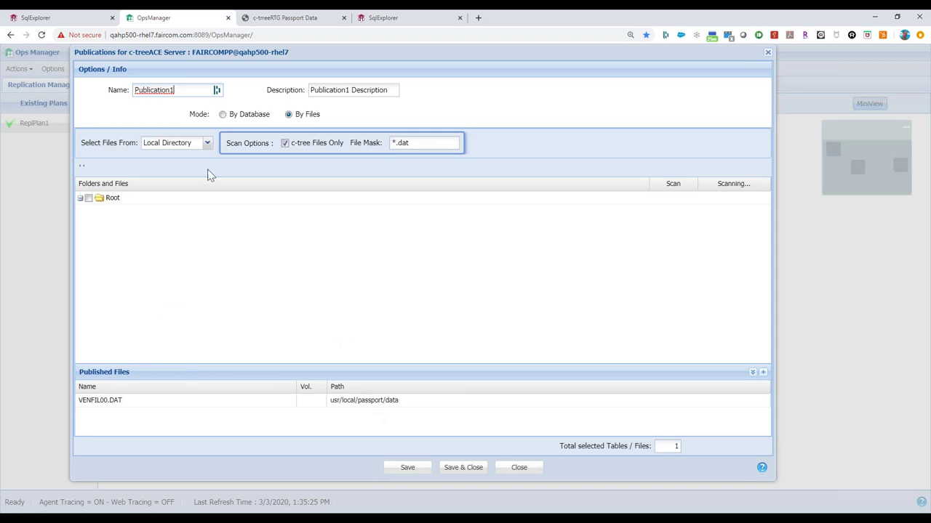
Step: Set Select Files From to Root, keep the existing file selection, and close Publication1's editor
{"action": "left_click", "coordinate": [208, 144]}
{"action": "left_click", "coordinate": [208, 143]}
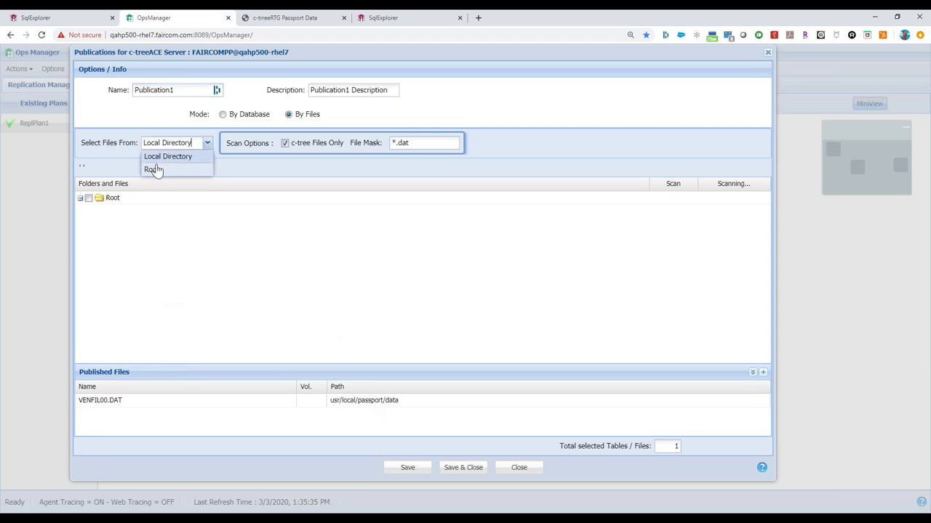
{"action": "left_click", "coordinate": [152, 170]}
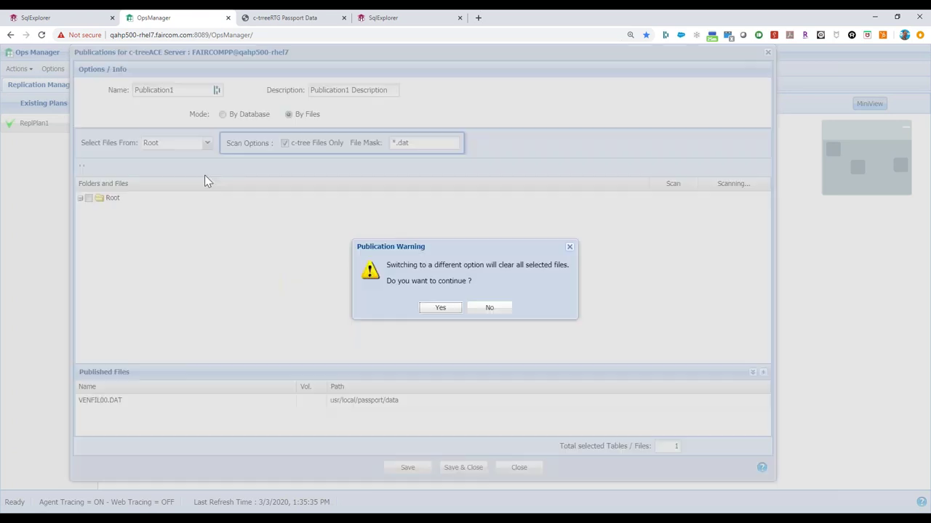
{"action": "left_click", "coordinate": [491, 308]}
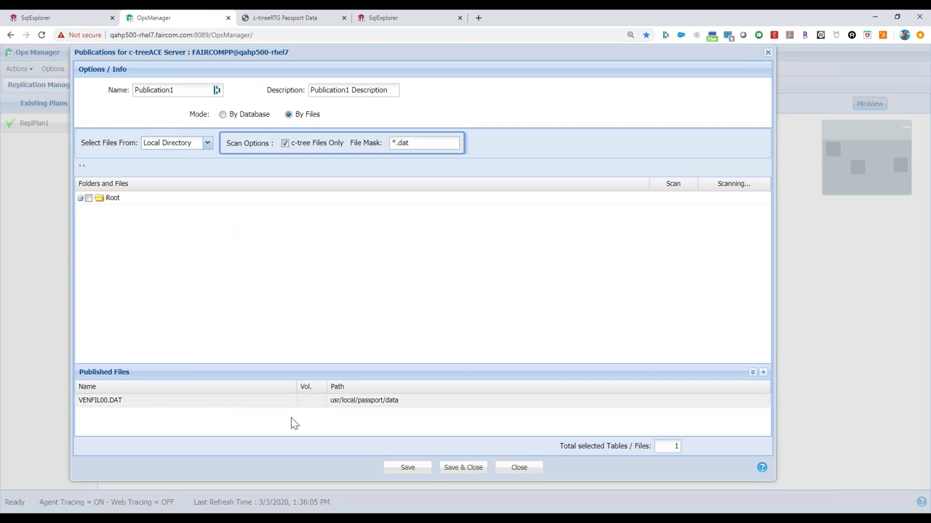
{"action": "left_click", "coordinate": [519, 468]}
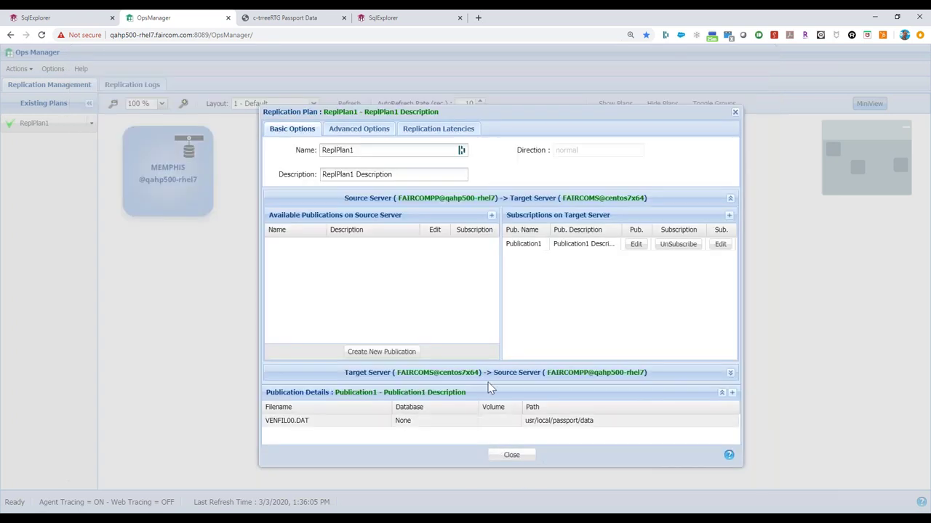
{"action": "left_click", "coordinate": [719, 244]}
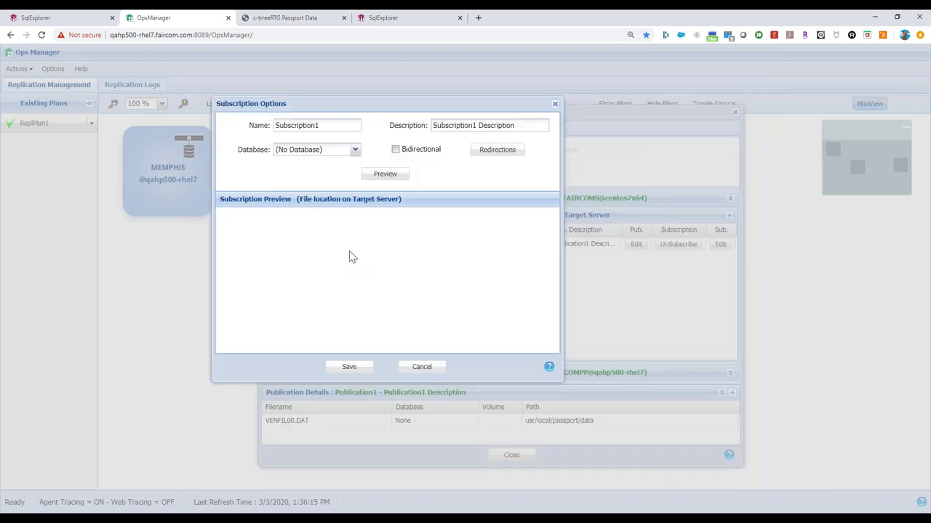
{"action": "left_click", "coordinate": [383, 175]}
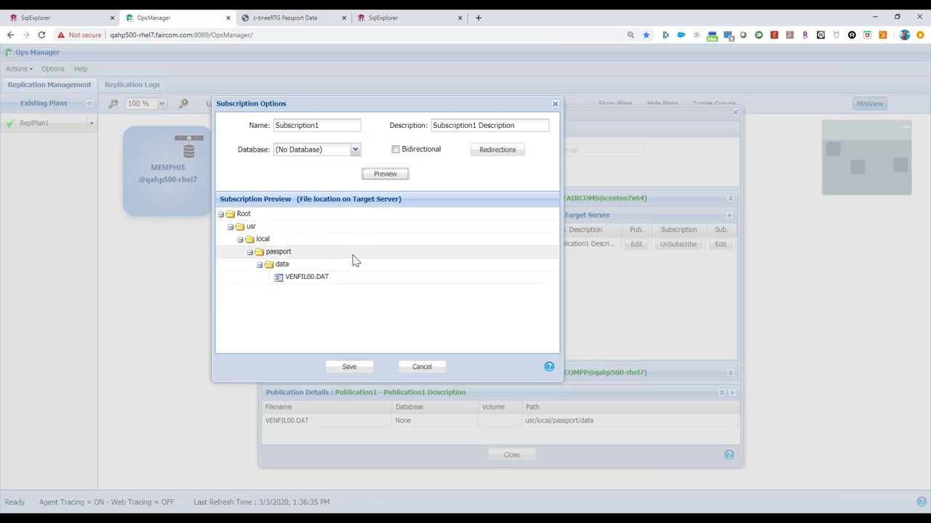
{"action": "left_click", "coordinate": [422, 368]}
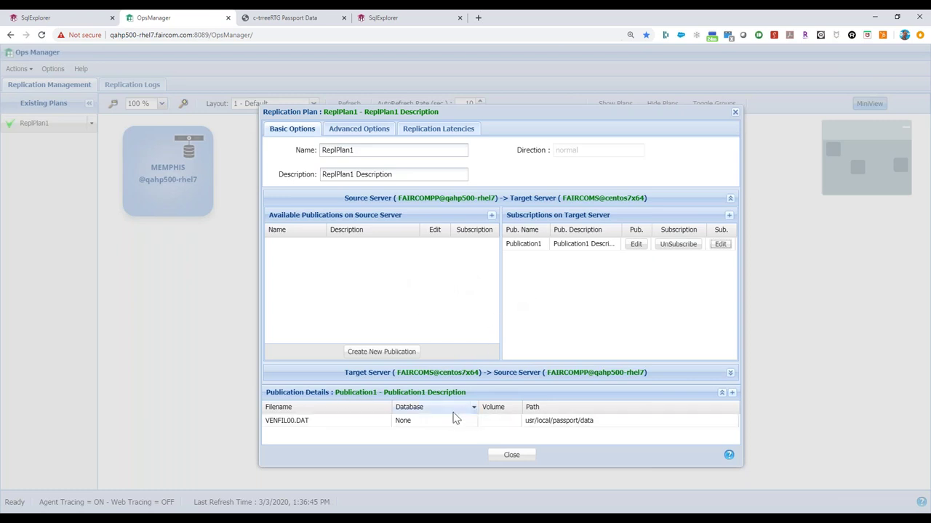
Step: Show ReplPlan1's advanced options: Read Timeout 5000, Lock Retry Count 2, Batch Size 8192
{"action": "left_click_drag", "start_coordinate": [429, 112], "coordinate": [560, 166]}
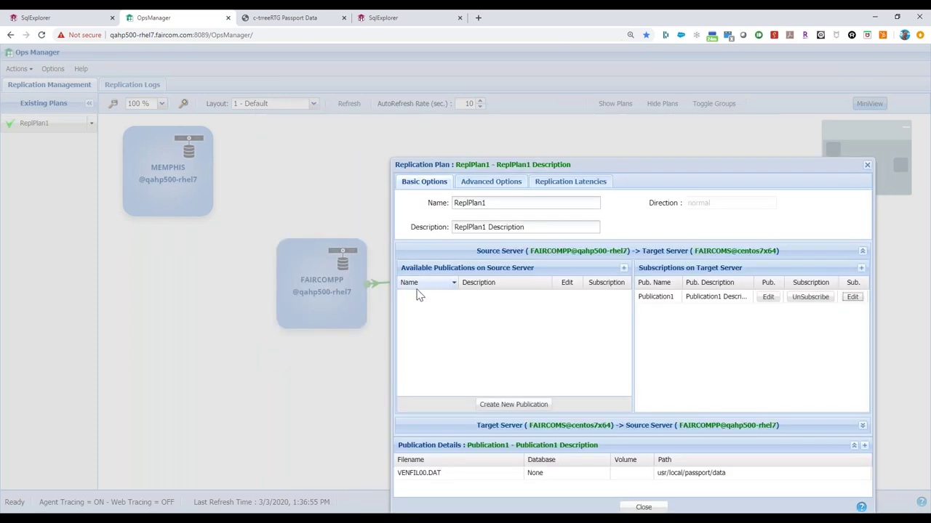
{"action": "left_click_drag", "start_coordinate": [592, 164], "coordinate": [446, 107]}
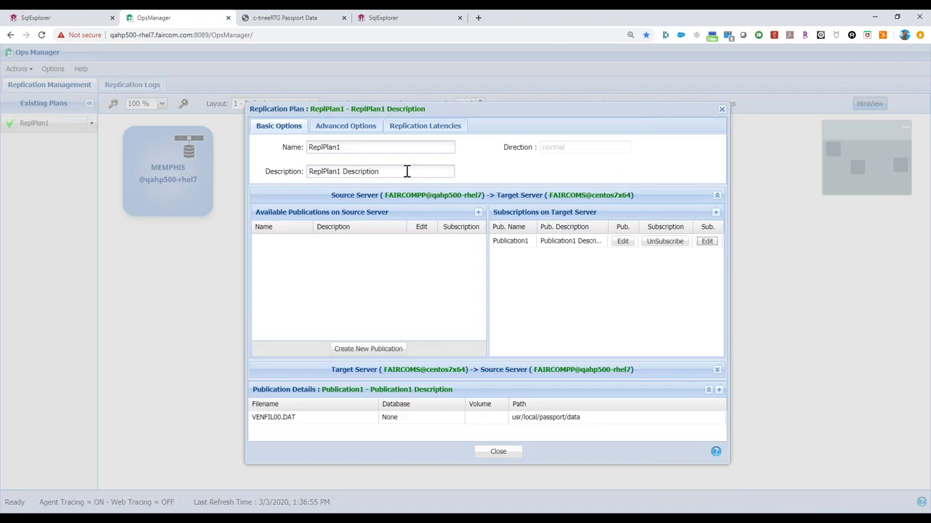
{"action": "left_click", "coordinate": [337, 128]}
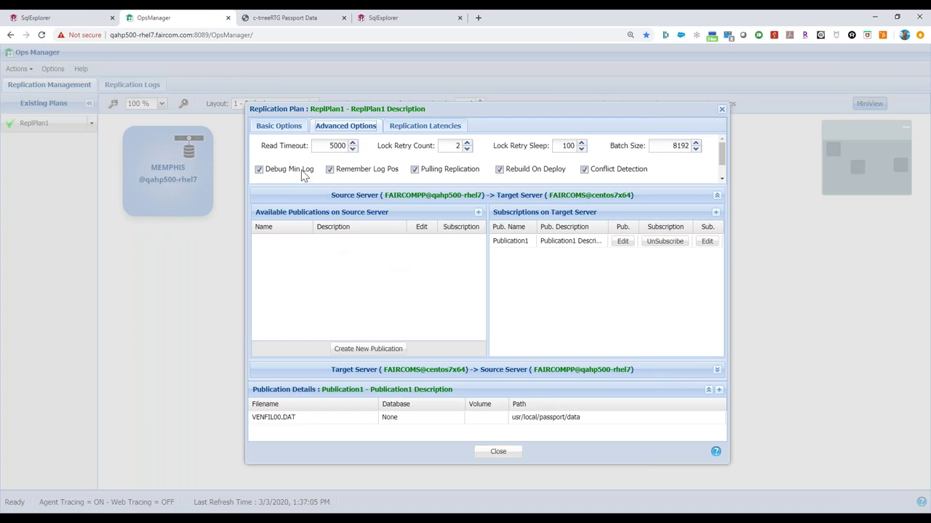
Step: Review the Remember Log Pos and Pulling Replication options, then show the latency thresholds (warning 30, error 300)
{"action": "mouse_move", "coordinate": [386, 175]}
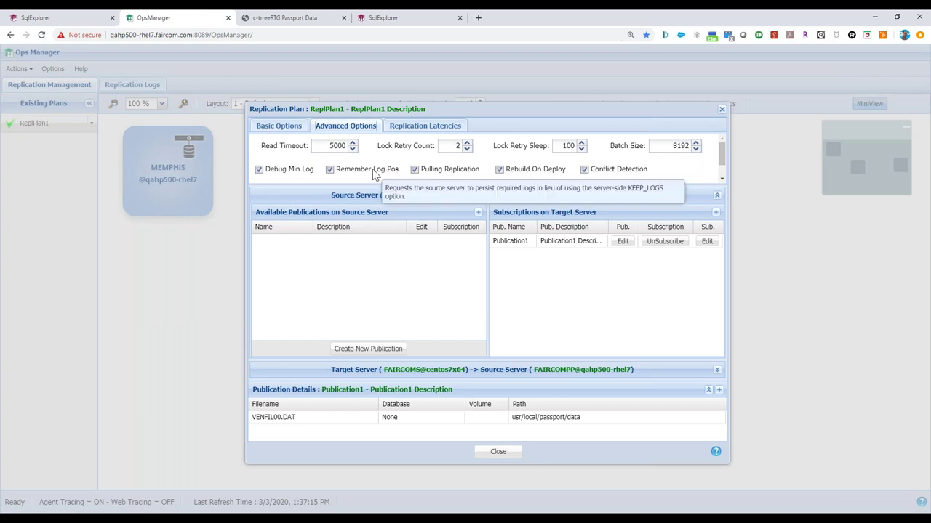
{"action": "mouse_move", "coordinate": [448, 173]}
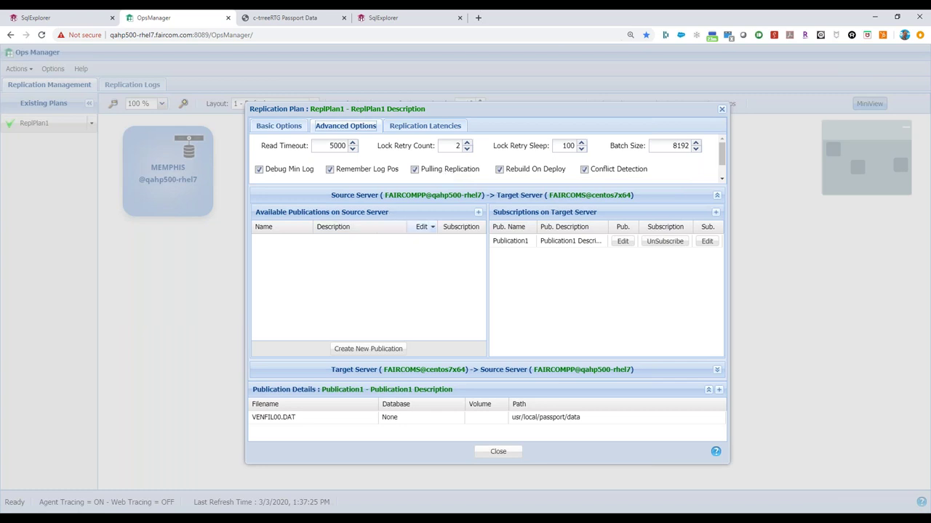
{"action": "left_click", "coordinate": [425, 127]}
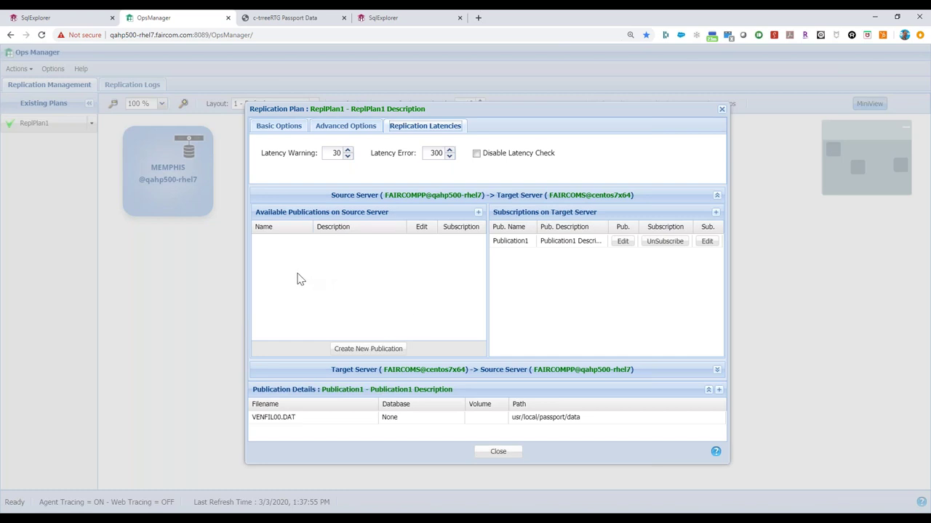
Step: Close the plan settings past the restart warning, check ReplPlan1's activity, then return to venfil00's records
{"action": "left_click", "coordinate": [499, 452]}
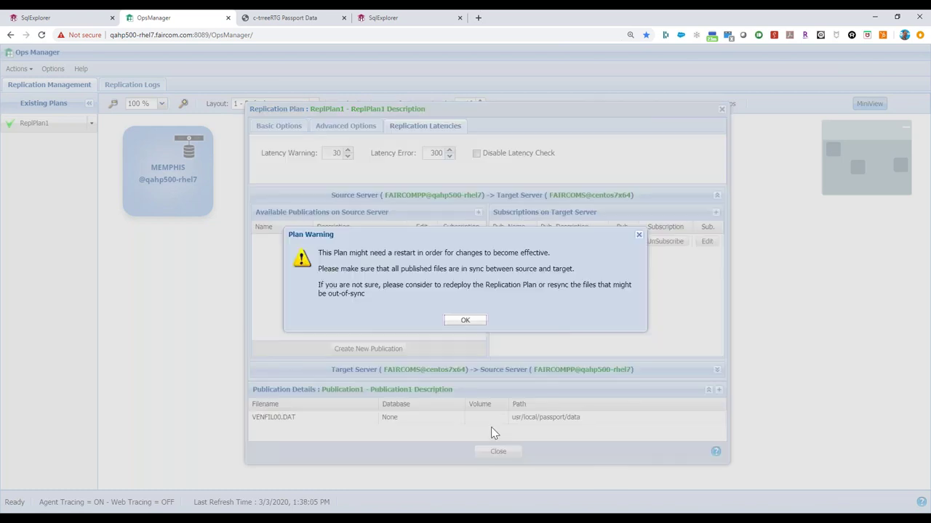
{"action": "left_click", "coordinate": [464, 323]}
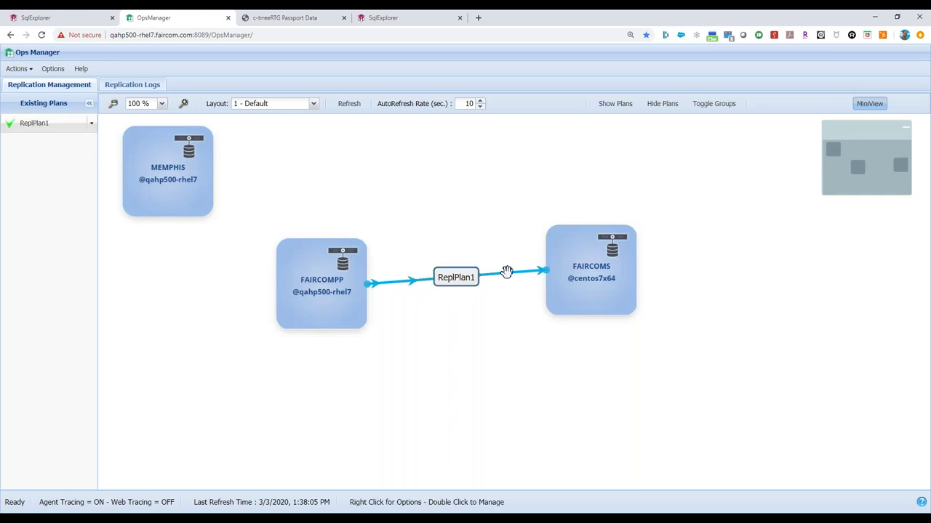
{"action": "left_click", "coordinate": [429, 280]}
{"action": "right_click", "coordinate": [430, 279]}
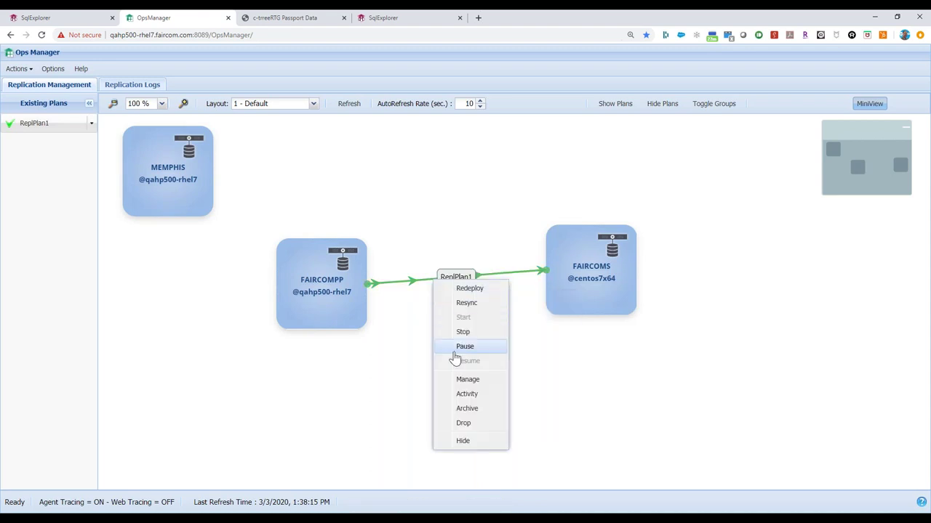
{"action": "left_click", "coordinate": [466, 396]}
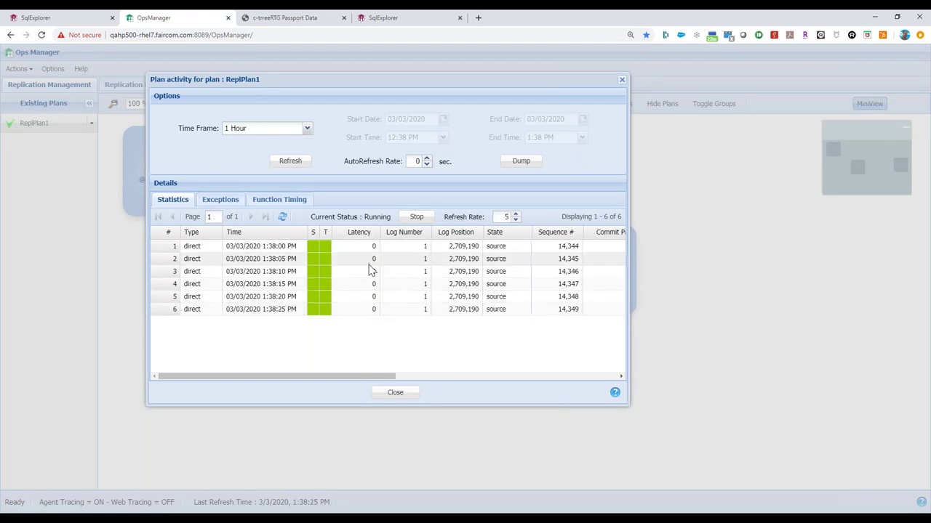
{"action": "left_click", "coordinate": [395, 391]}
{"action": "left_click", "coordinate": [50, 19]}
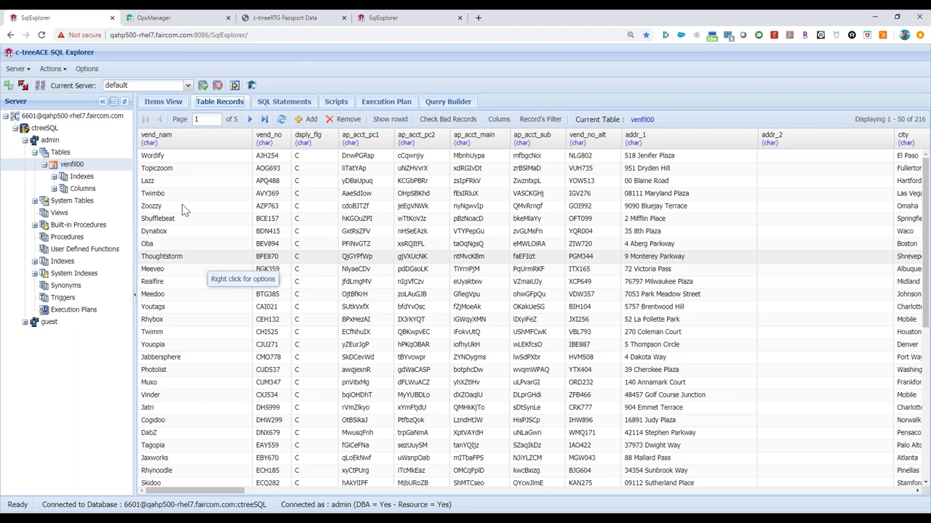
Step: Rename the first venfil00 vendor from Wordify to Wordifying and save the record
{"action": "left_click", "coordinate": [172, 156]}
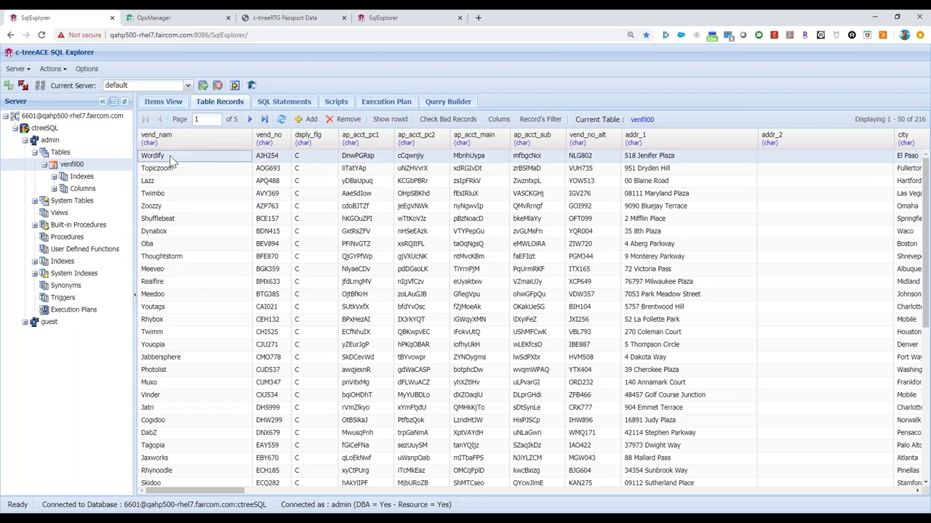
{"action": "double_click", "coordinate": [202, 155]}
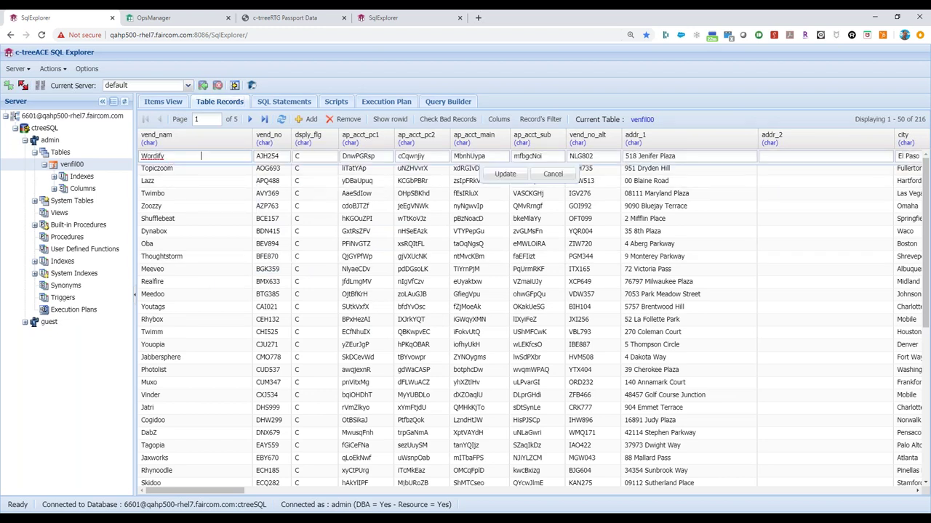
{"action": "type", "text": "ing"}
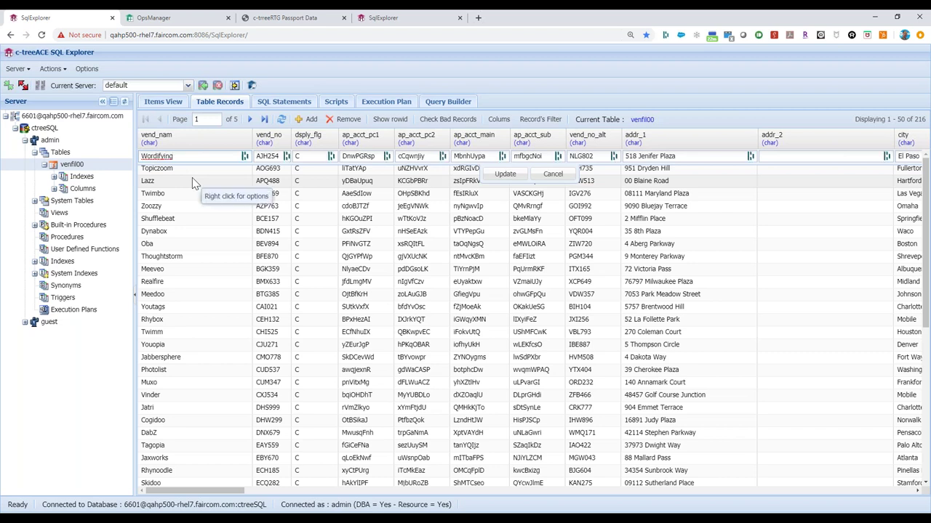
{"action": "key", "text": "Return"}
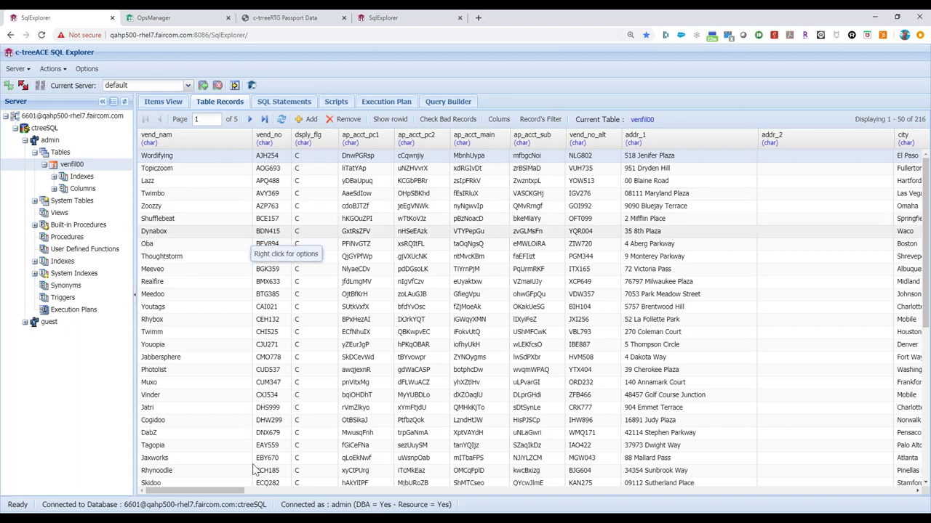
Step: Start Passport with ./startpbs.sh and log into company 00 with the user ID and password
{"action": "mouse_move", "coordinate": [179, 520]}
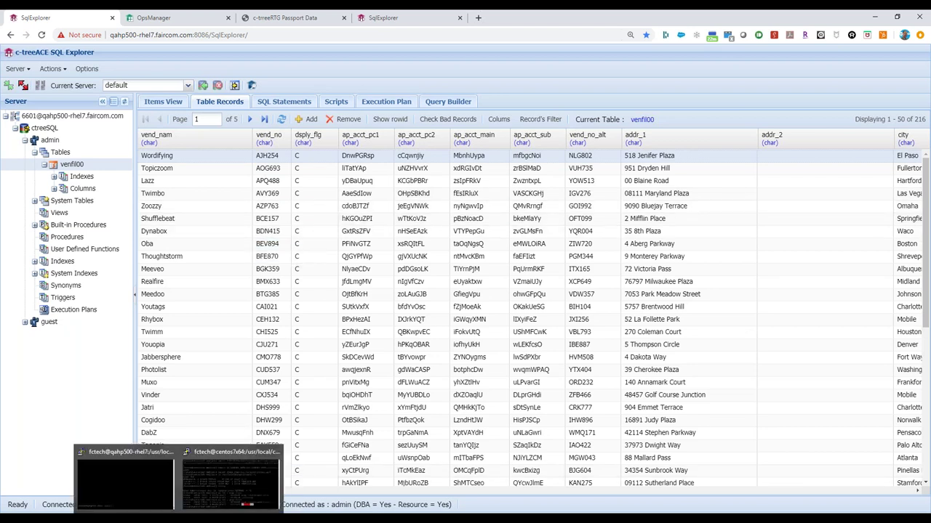
{"action": "left_click", "coordinate": [125, 476]}
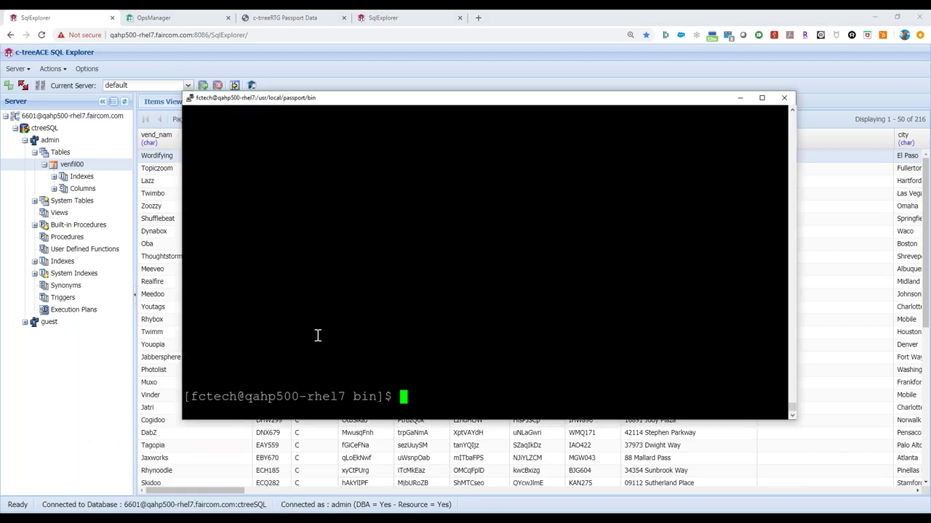
{"action": "type", "text": "./startpb"}
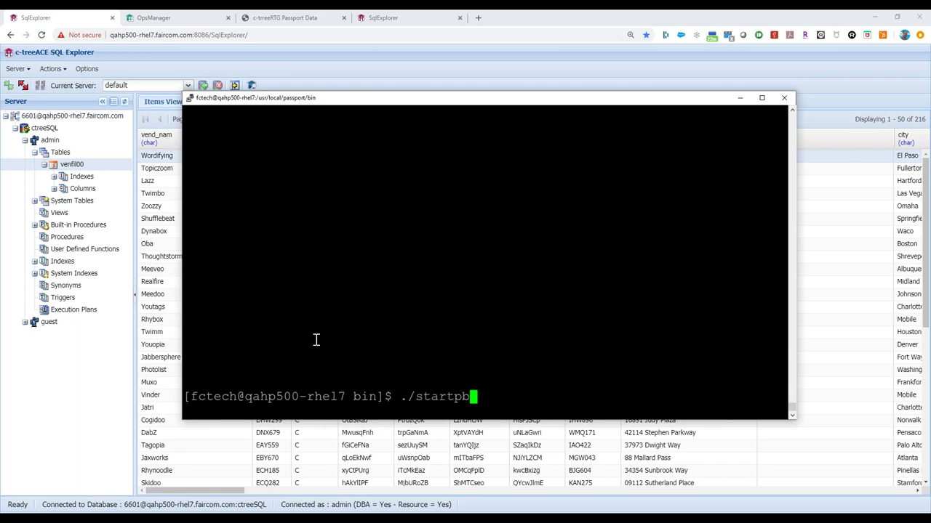
{"action": "type", "text": "s.sh"}
{"action": "key", "text": "Return"}
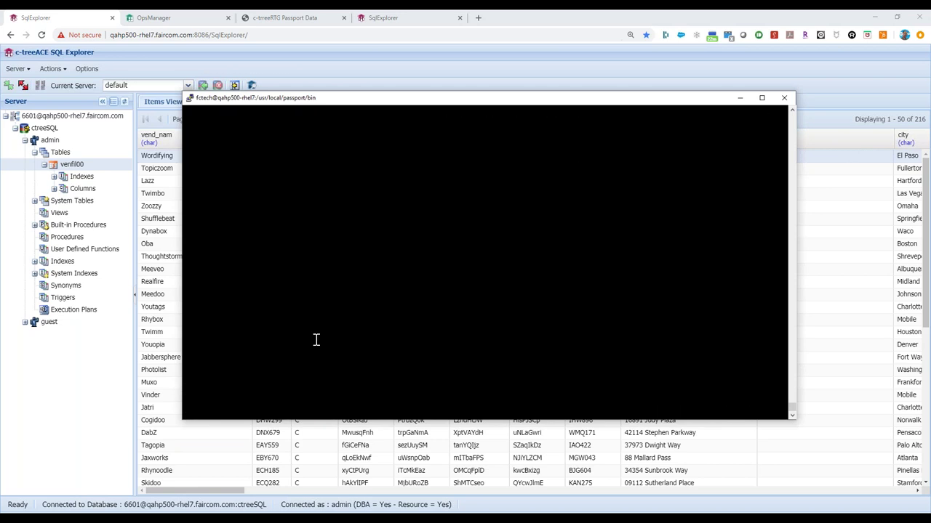
{"action": "type", "text": "00"}
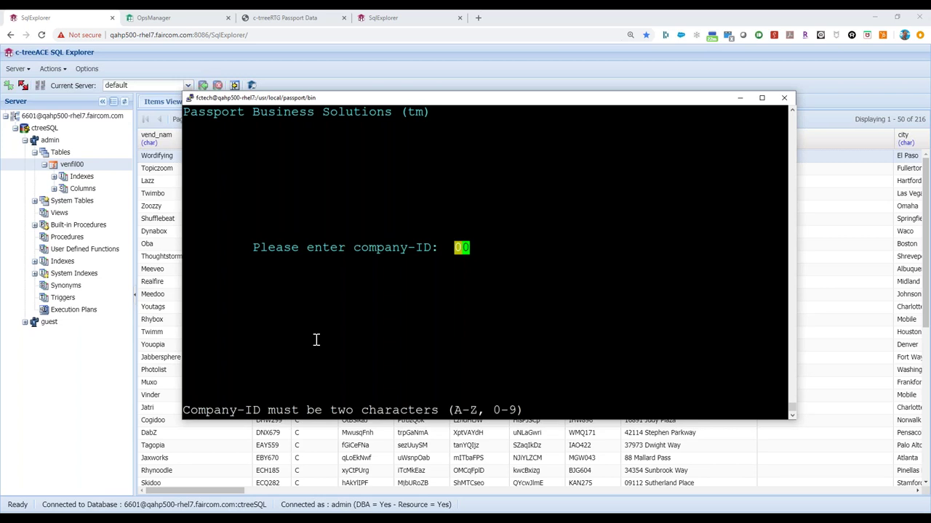
{"action": "key", "text": "Return"}
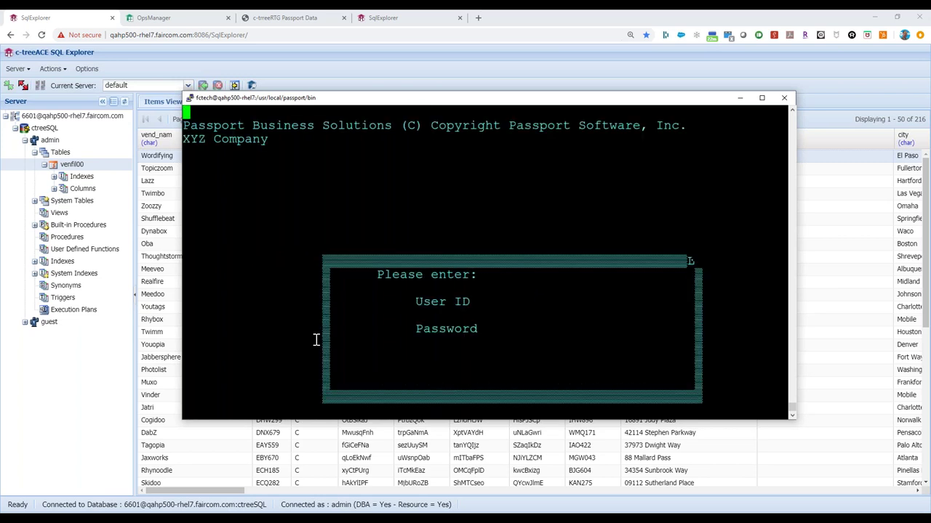
{"action": "type", "text": "i"}
{"action": "key", "text": "Return"}
{"action": "type", "text": "passport"}
{"action": "key", "text": "Return"}
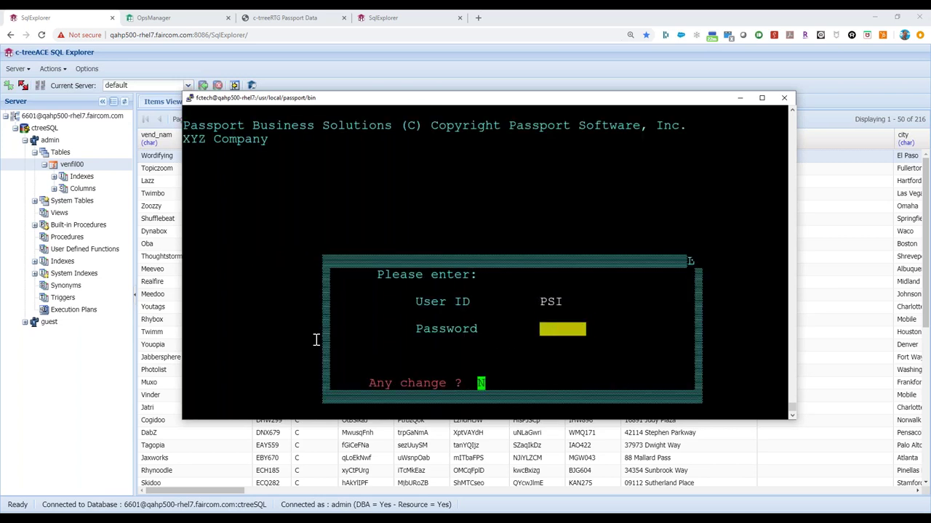
{"action": "key", "text": "Return"}
Step: Open A/P Vendors and load the vendor, confirming its name reads Wordifying
{"action": "key", "text": "Right"}
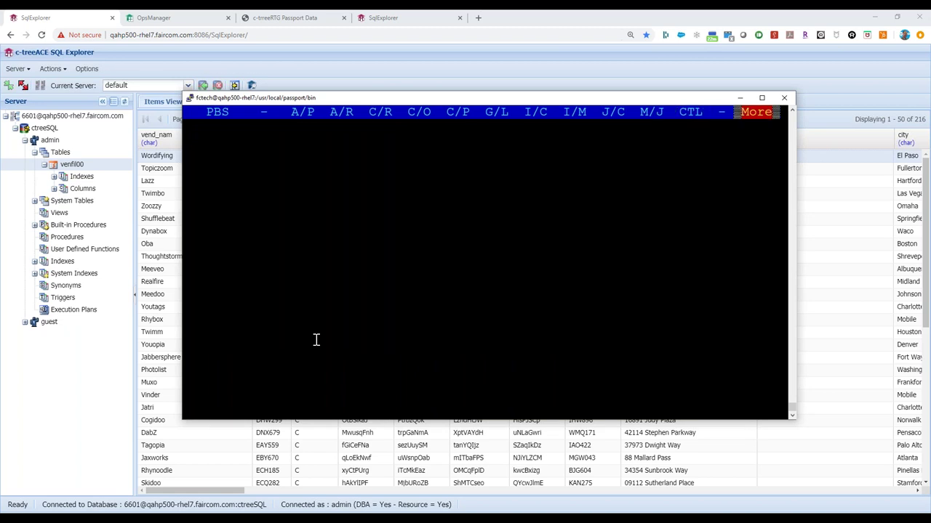
{"action": "key", "text": "Right"}
{"action": "key", "text": "Return"}
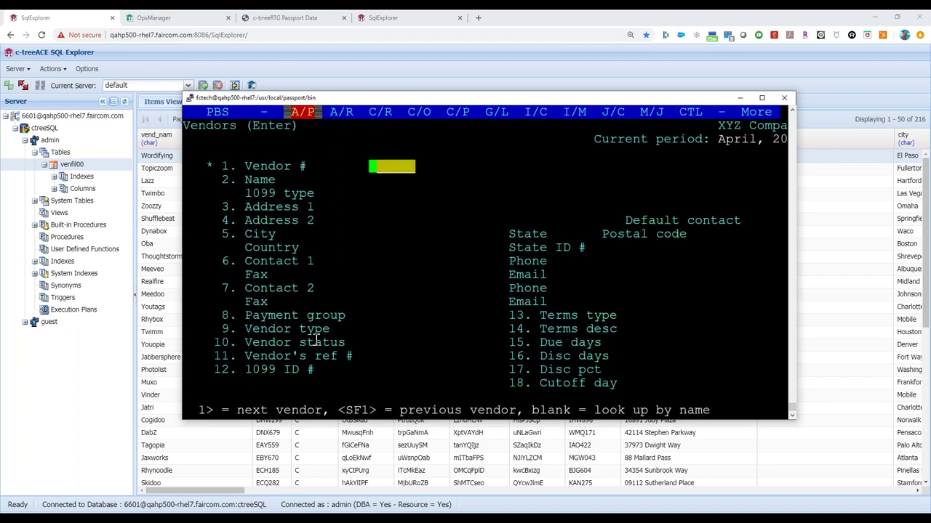
{"action": "key", "text": "F1"}
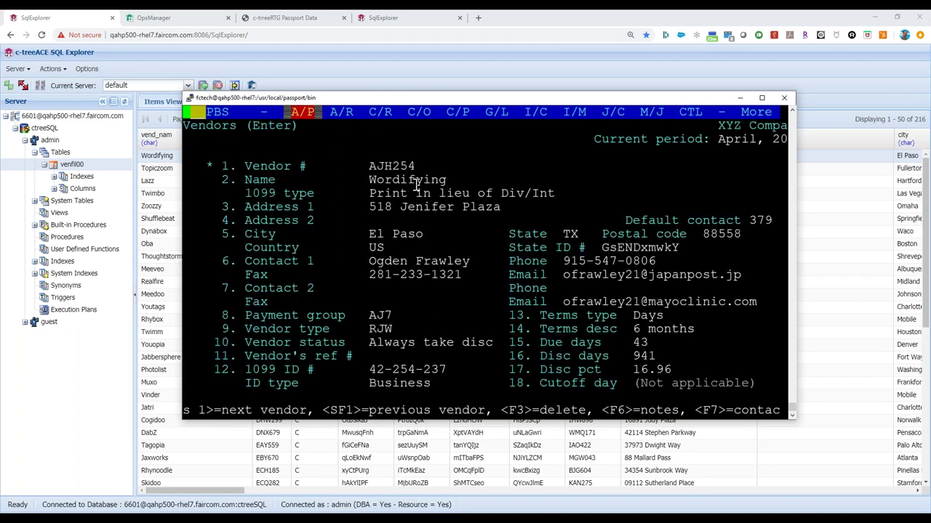
{"action": "double_click", "coordinate": [417, 179]}
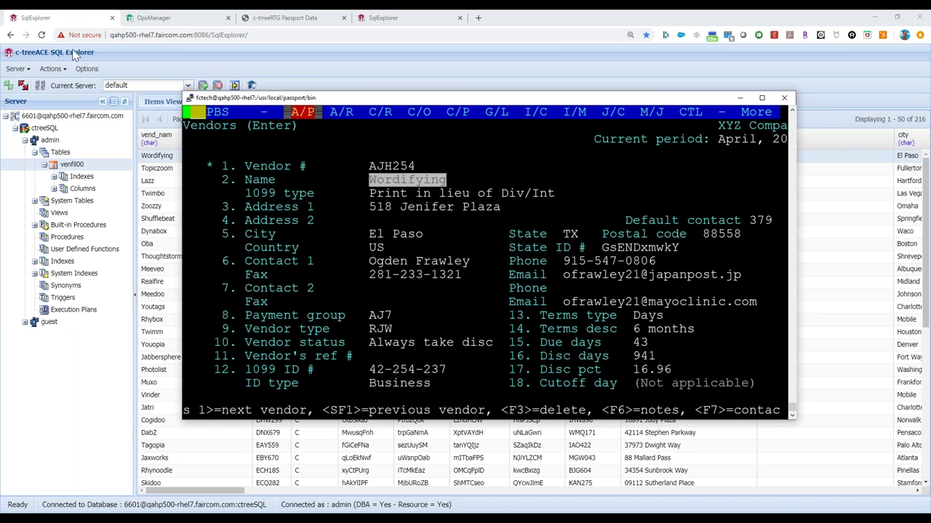
Step: Return to Ops Manager's replication diagram showing FAIRCOMPP and FAIRCOMS linked by ReplPlan1
{"action": "left_click", "coordinate": [63, 24]}
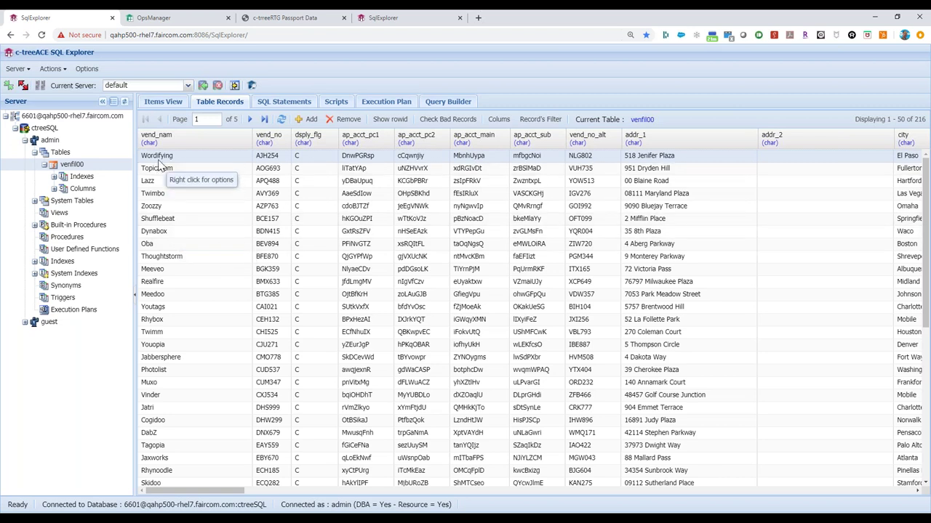
{"action": "left_click", "coordinate": [181, 22]}
{"action": "mouse_move", "coordinate": [337, 292]}
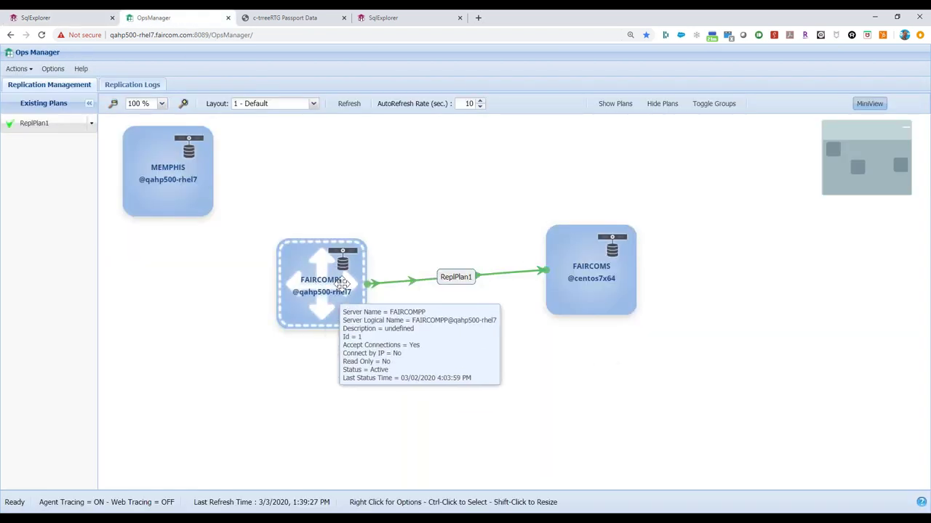
{"action": "mouse_move", "coordinate": [595, 262]}
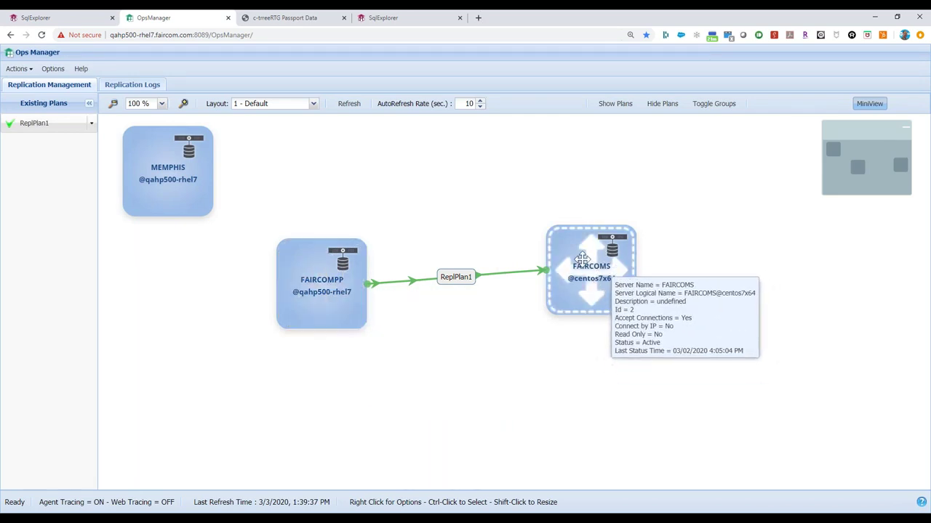
{"action": "left_click", "coordinate": [397, 20]}
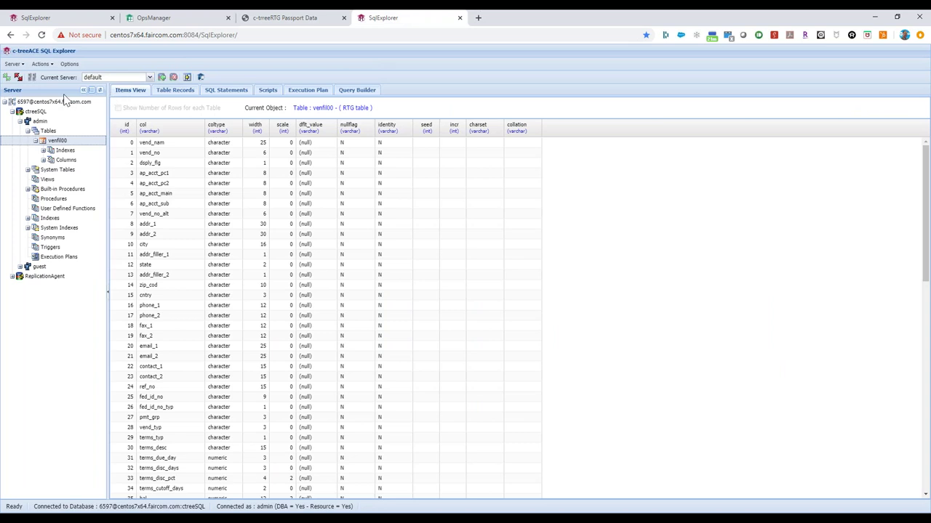
Step: Show the stored records of the venfil00 table under Tables in the admin database
{"action": "left_click", "coordinate": [45, 131]}
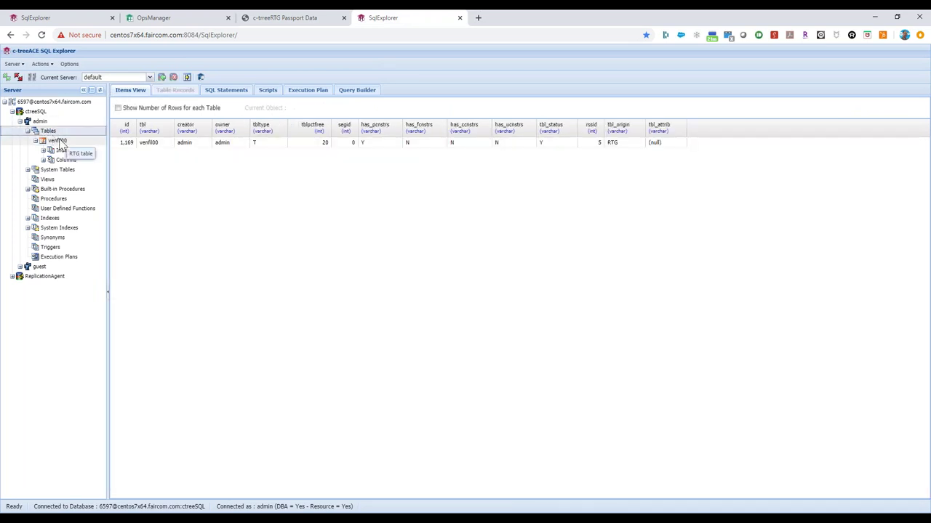
{"action": "left_click", "coordinate": [58, 140]}
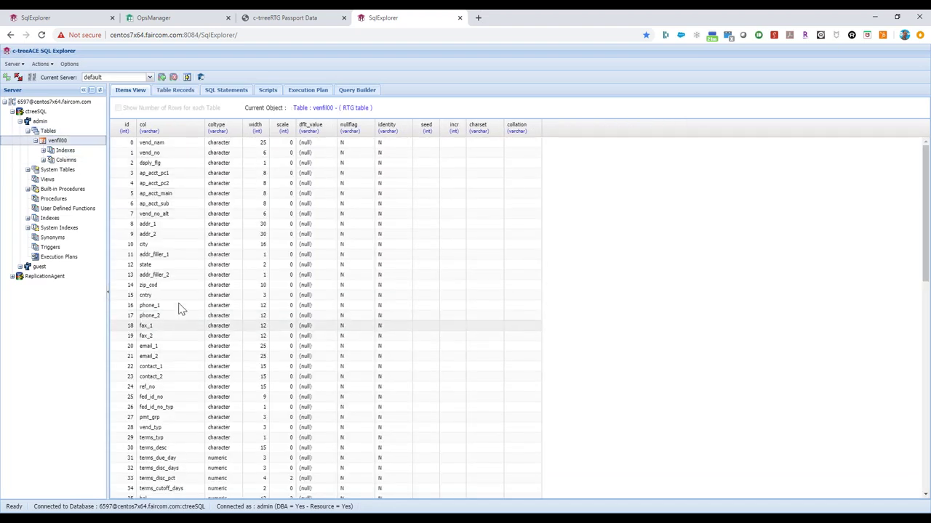
{"action": "left_click", "coordinate": [175, 92]}
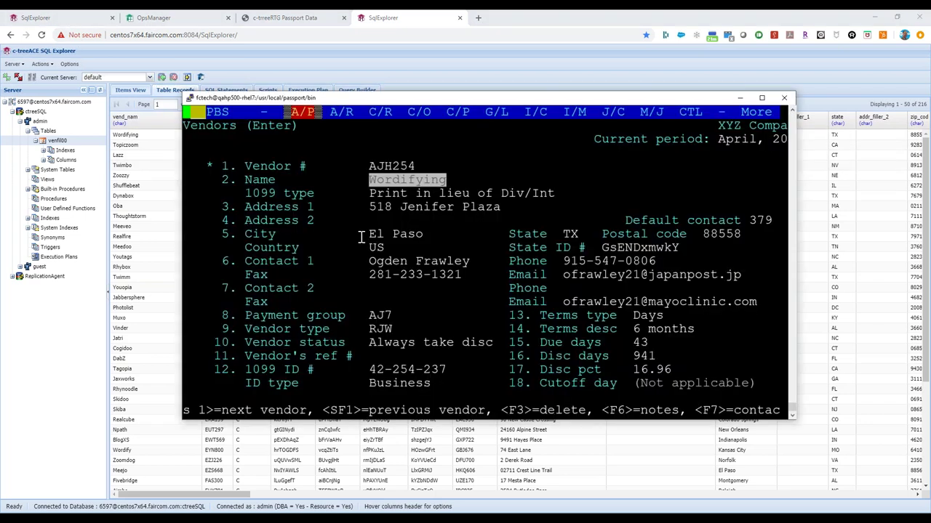
Step: On the qahp500 source, change the first vendor name from Wordifying back to Wordify and save
{"action": "key", "text": "Escape"}
{"action": "key", "text": "Escape"}
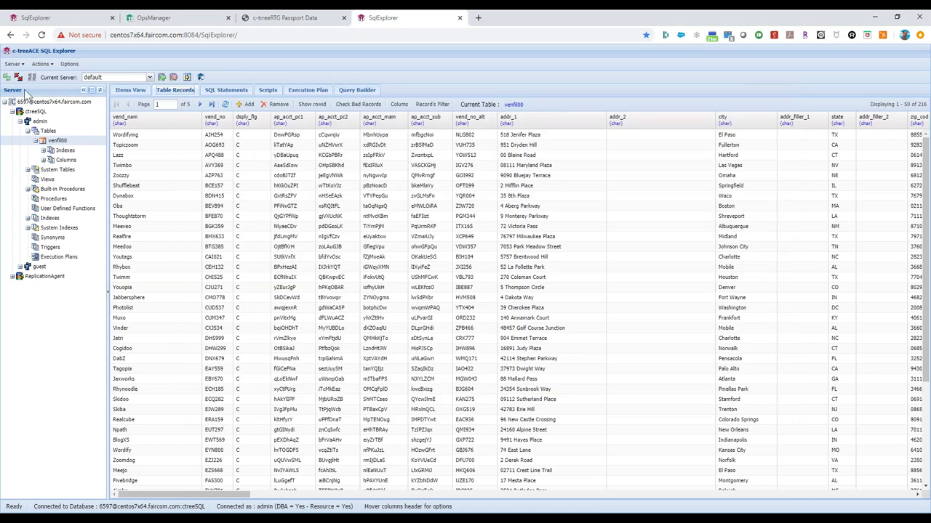
{"action": "left_click", "coordinate": [24, 22]}
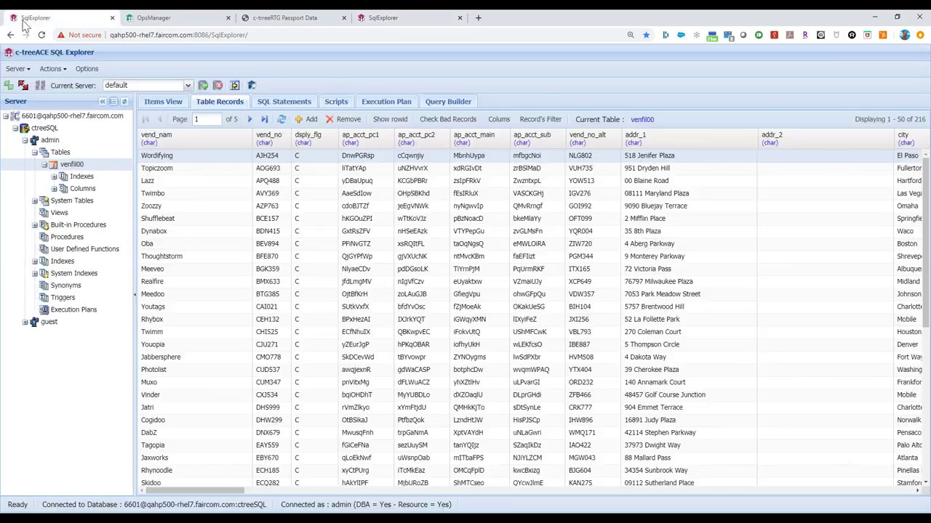
{"action": "left_click", "coordinate": [184, 160]}
{"action": "double_click", "coordinate": [182, 161]}
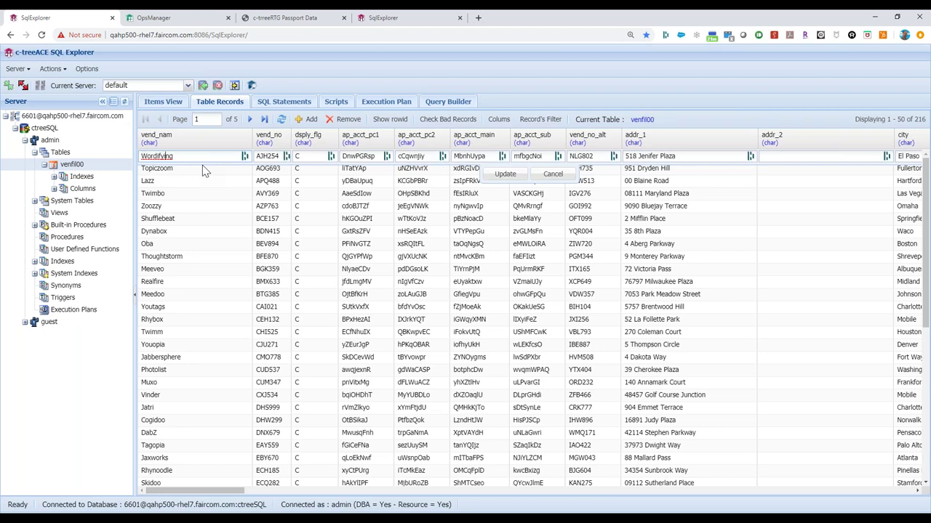
{"action": "key", "text": "BackSpace"}
{"action": "key", "text": "BackSpace"}
{"action": "key", "text": "Return"}
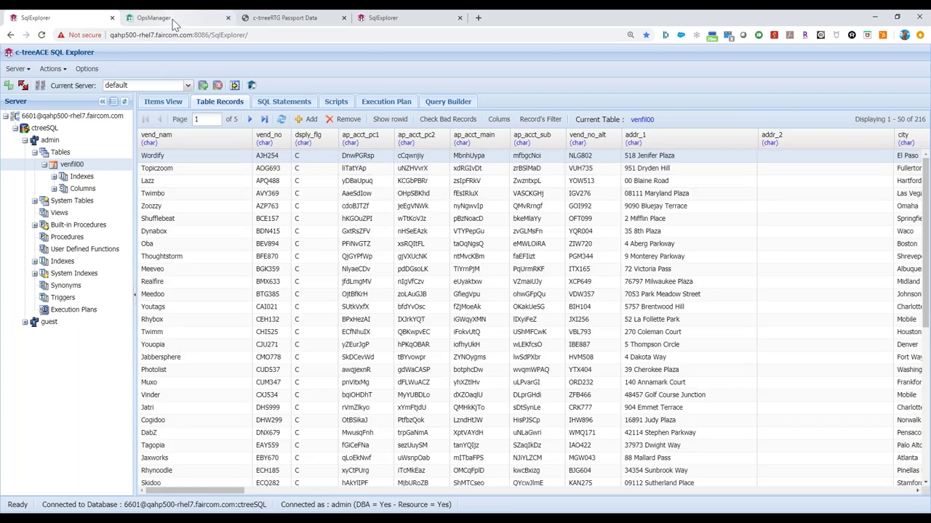
{"action": "left_click", "coordinate": [173, 22]}
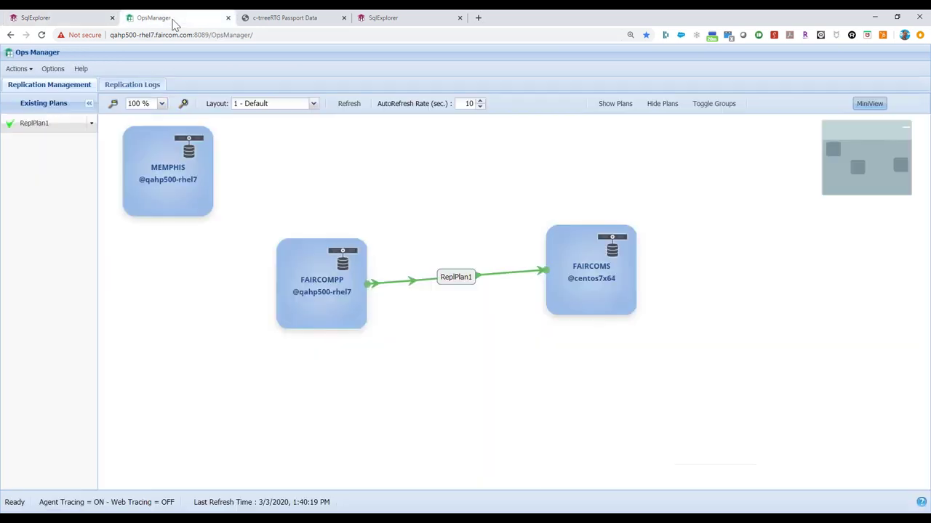
Step: Review ReplPlan1's activity statistics and confirm its Exceptions list is empty
{"action": "right_click", "coordinate": [454, 277]}
{"action": "left_click", "coordinate": [486, 389]}
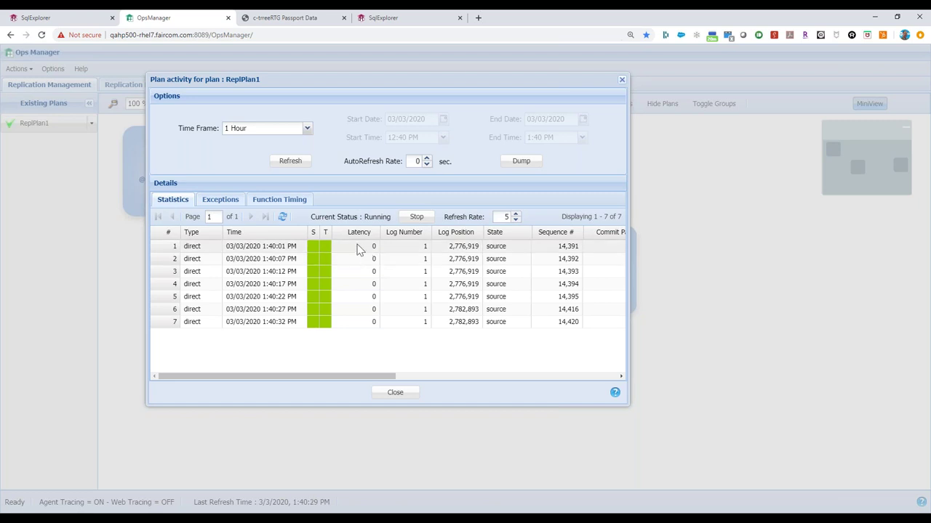
{"action": "left_click", "coordinate": [396, 393]}
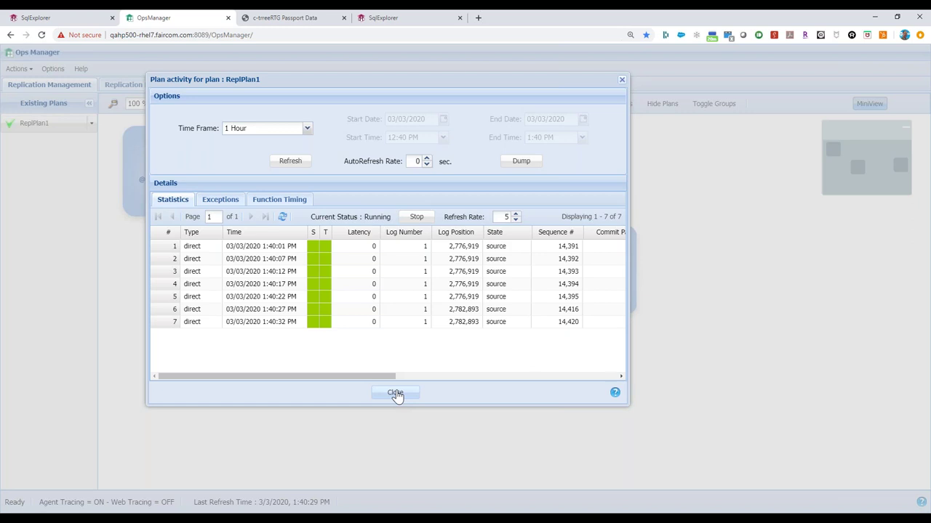
{"action": "left_click_drag", "start_coordinate": [348, 376], "coordinate": [385, 374]}
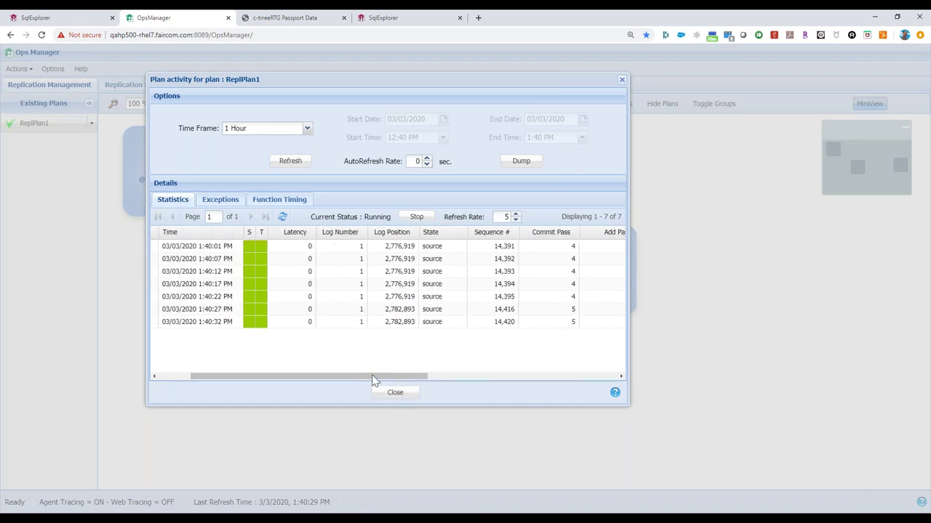
{"action": "left_click", "coordinate": [223, 201]}
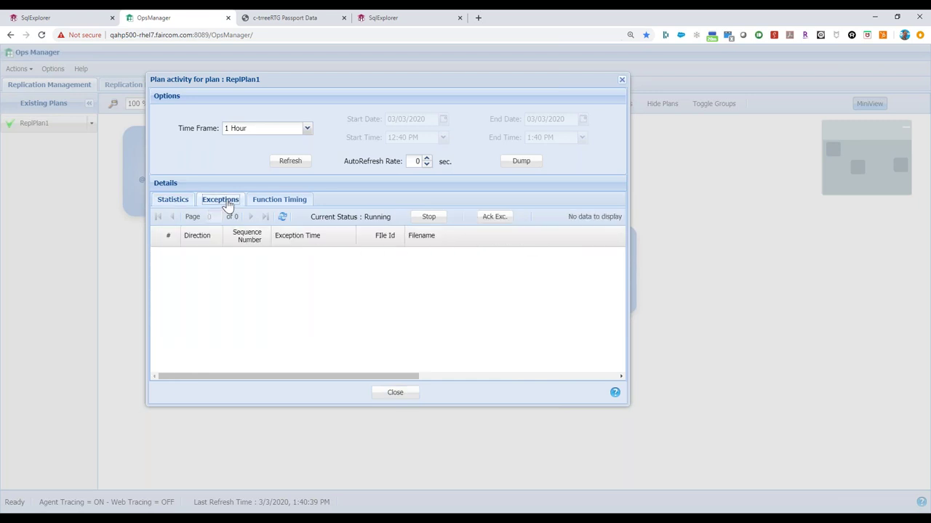
{"action": "left_click", "coordinate": [178, 201]}
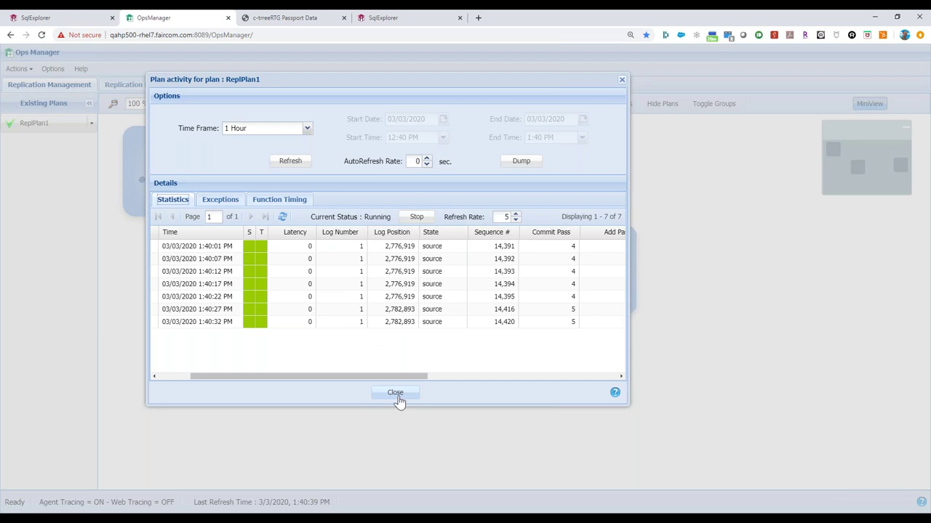
{"action": "left_click", "coordinate": [394, 394]}
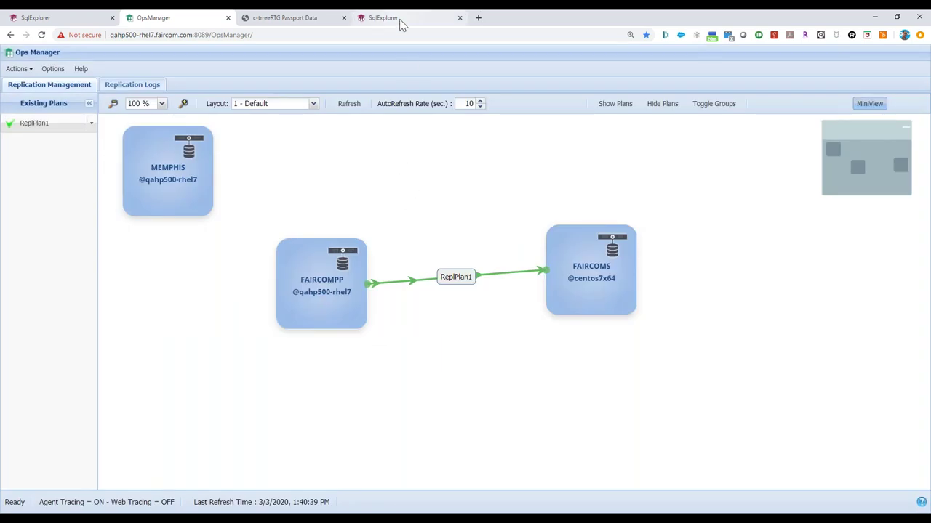
{"action": "left_click", "coordinate": [400, 22]}
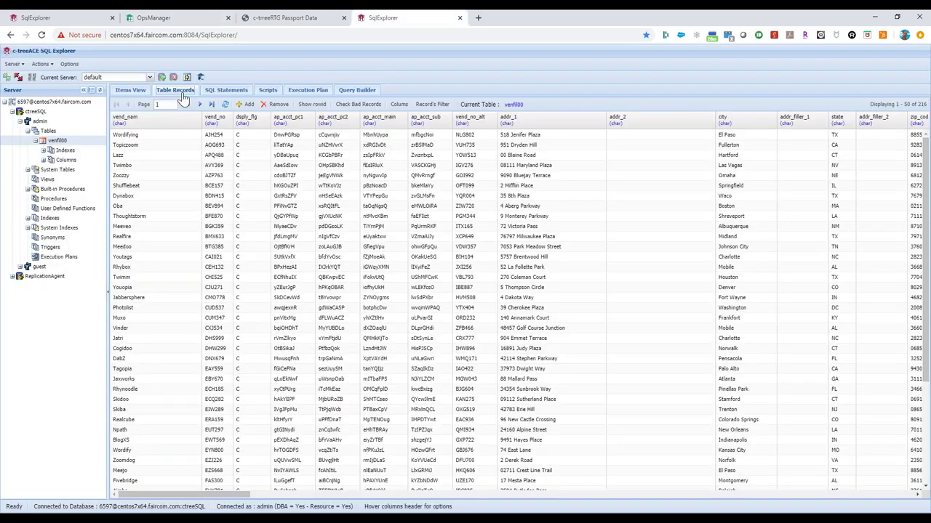
Step: Refresh the target's venfil00 records to confirm the first vendor now reads Wordify
{"action": "left_click", "coordinate": [45, 66]}
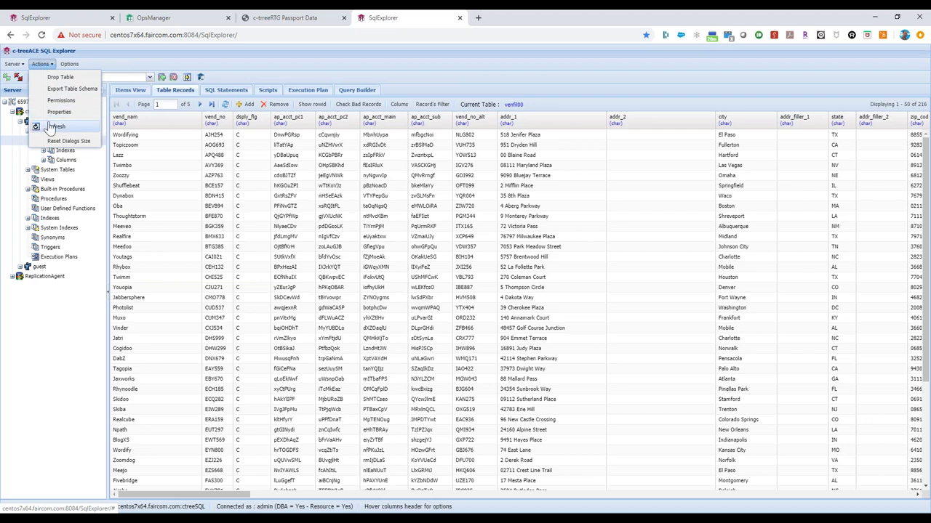
{"action": "left_click", "coordinate": [51, 127]}
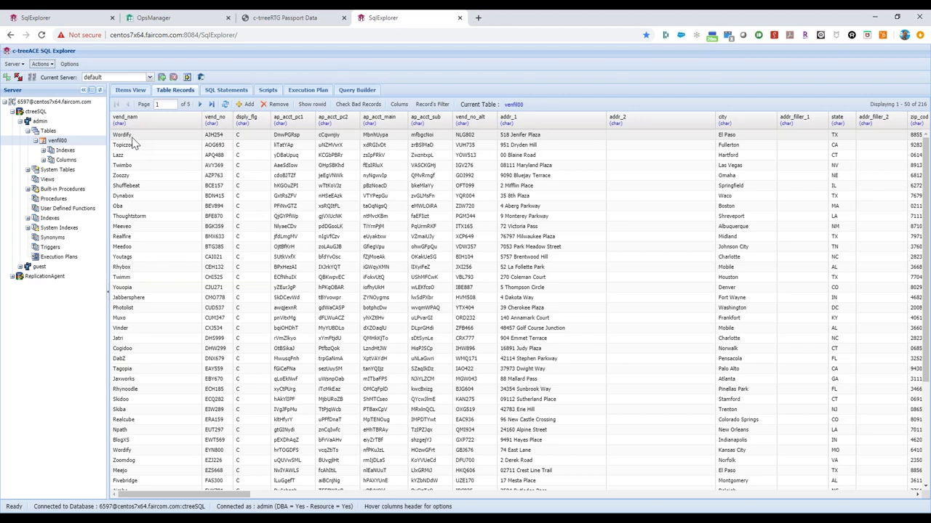
{"action": "left_click", "coordinate": [153, 17]}
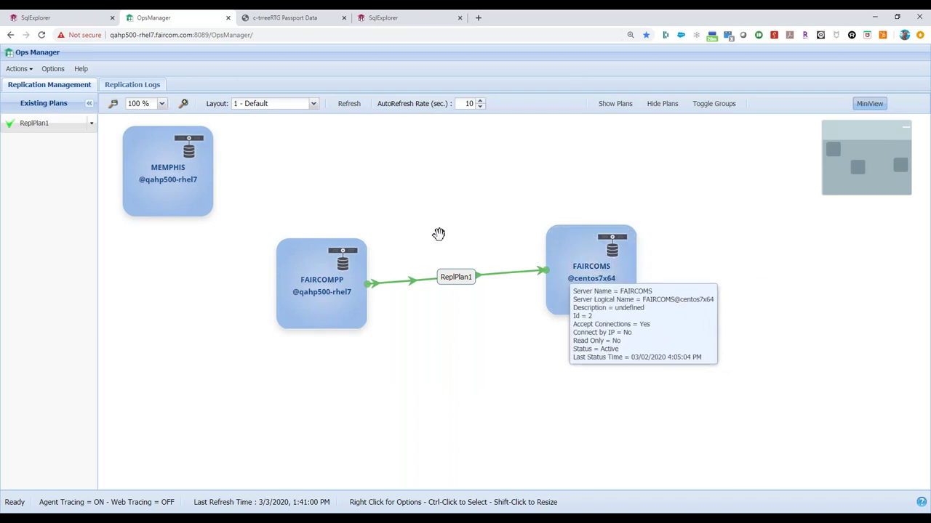
Step: Check that FAIRCOMS and FAIRCOMPP both report Active, then bring the Passport terminal forward
{"action": "mouse_move", "coordinate": [293, 276]}
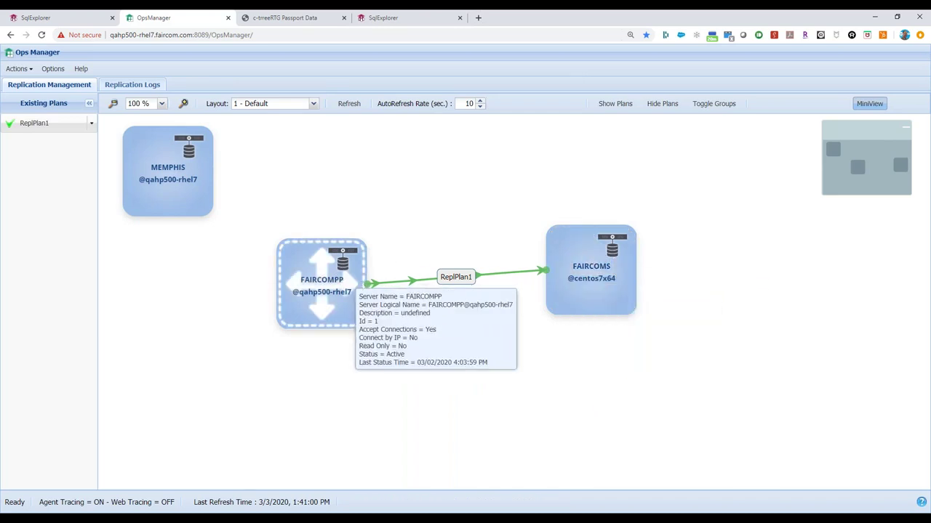
{"action": "mouse_move", "coordinate": [613, 250]}
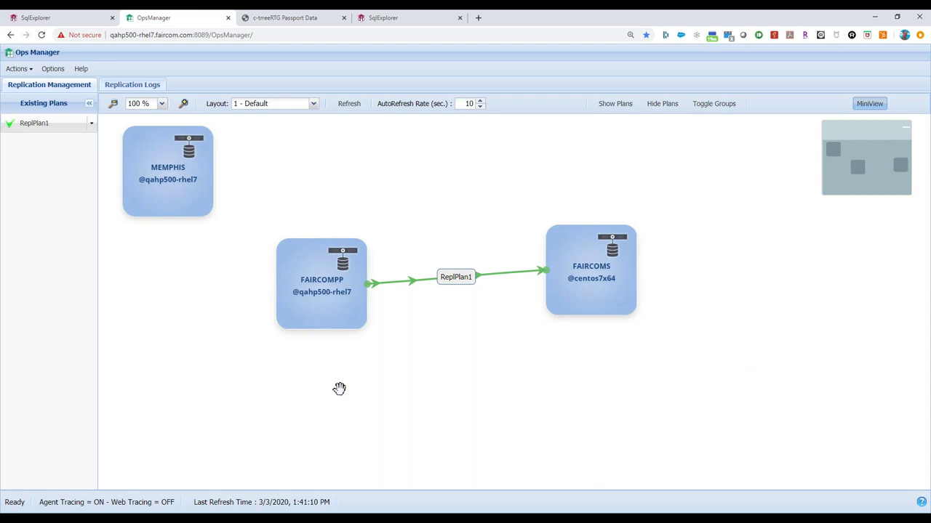
{"action": "mouse_move", "coordinate": [192, 513]}
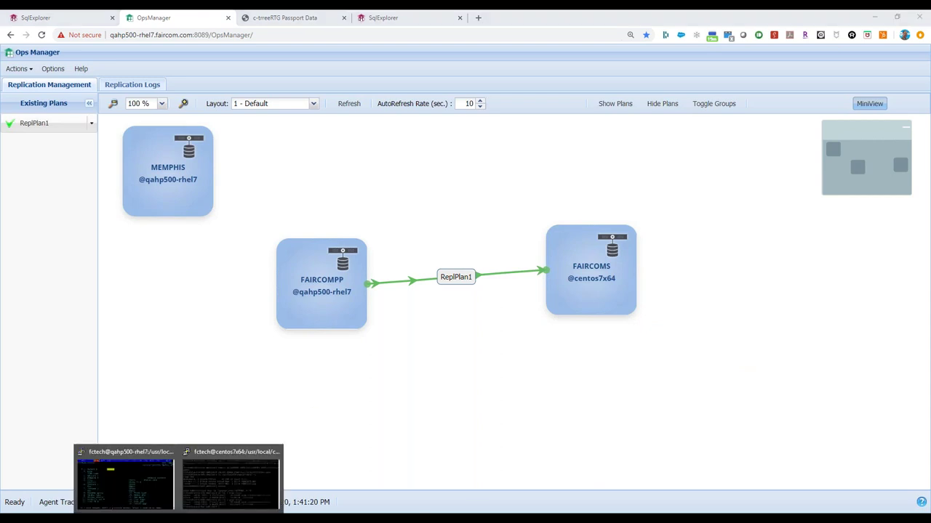
{"action": "left_click", "coordinate": [127, 476]}
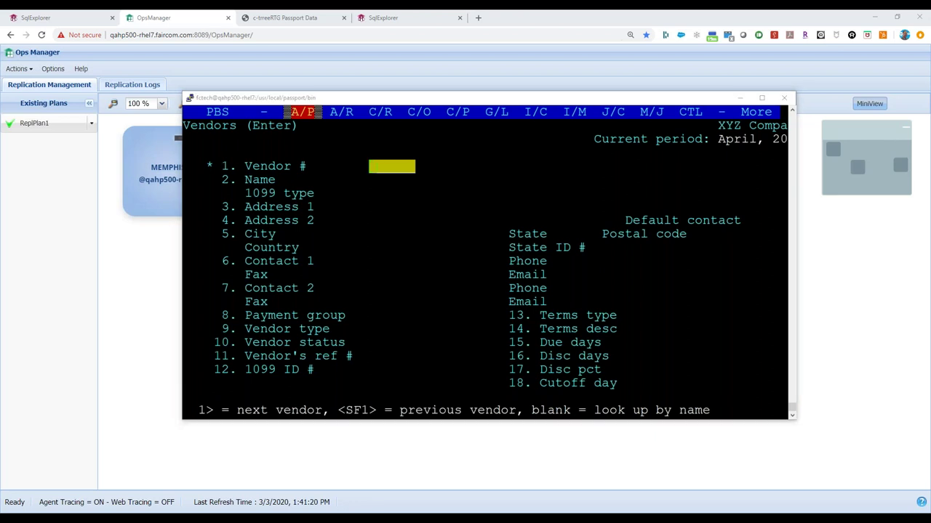
Step: Exit Passport's Vendors screen and A/P menu back to the shell prompt
{"action": "left_click", "coordinate": [364, 240]}
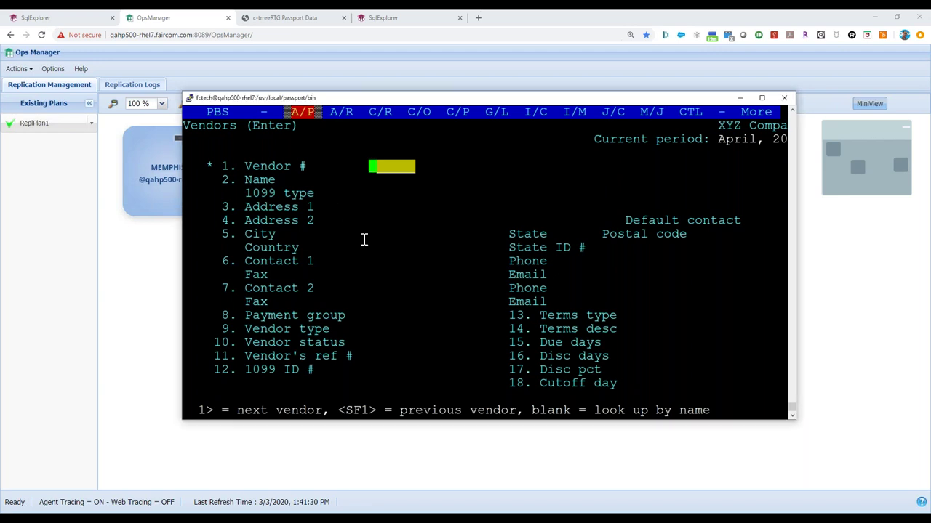
{"action": "key", "text": "Escape"}
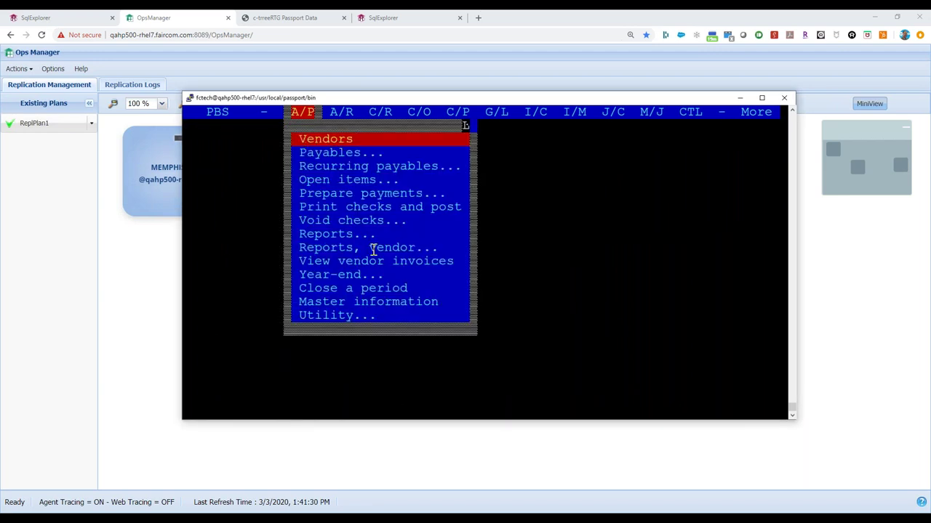
{"action": "key", "text": "Escape"}
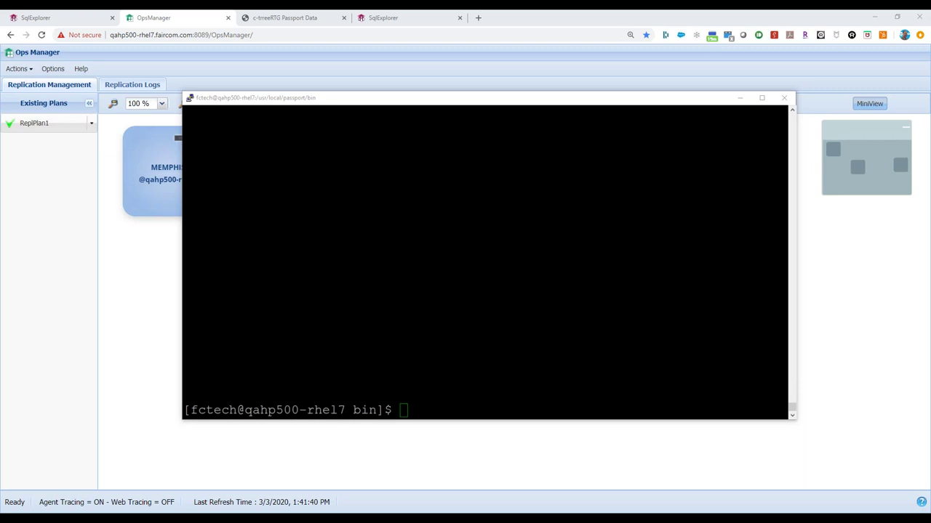
Step: Stop FAIRCOMPP with the pasted ctstop admin command, confirming YES despite 9 logged-in clients
{"action": "left_click", "coordinate": [392, 380]}
{"action": "right_click", "coordinate": [393, 381]}
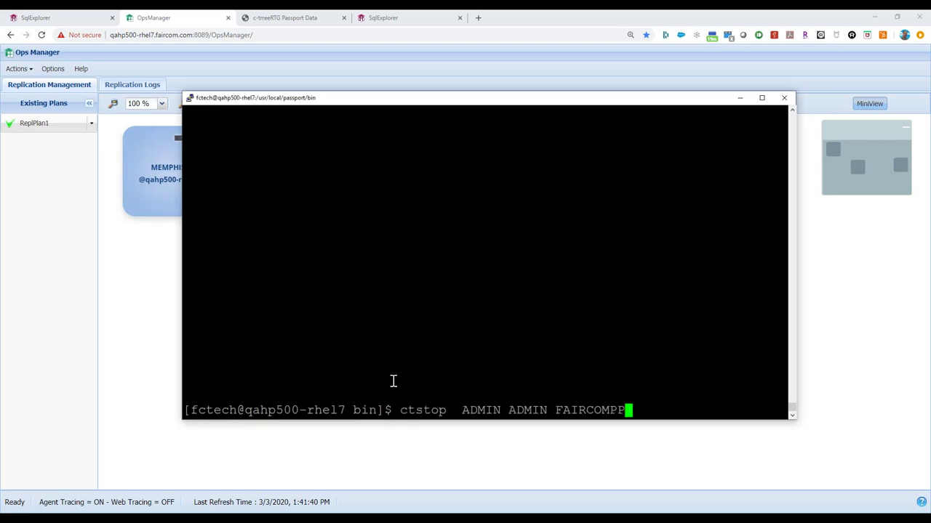
{"action": "key", "text": "Return"}
{"action": "key", "text": "Return"}
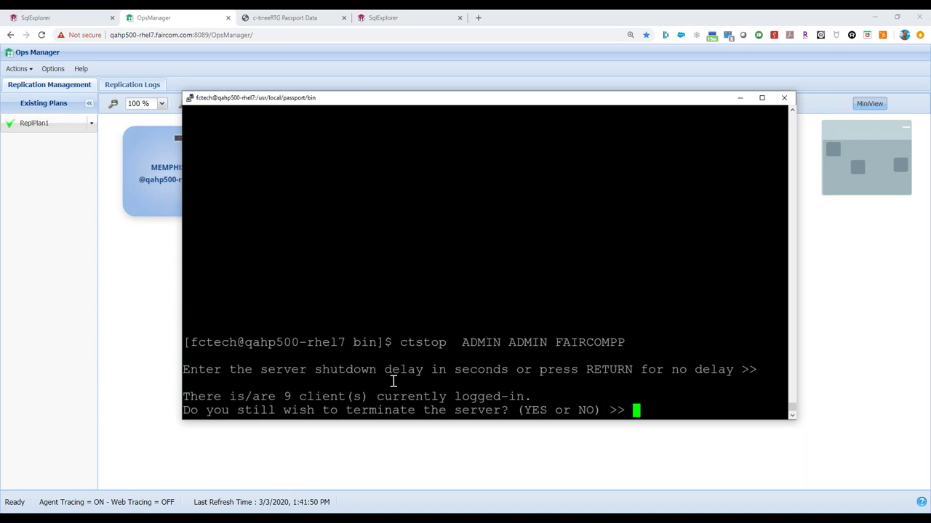
{"action": "type", "text": "YES"}
{"action": "key", "text": "Return"}
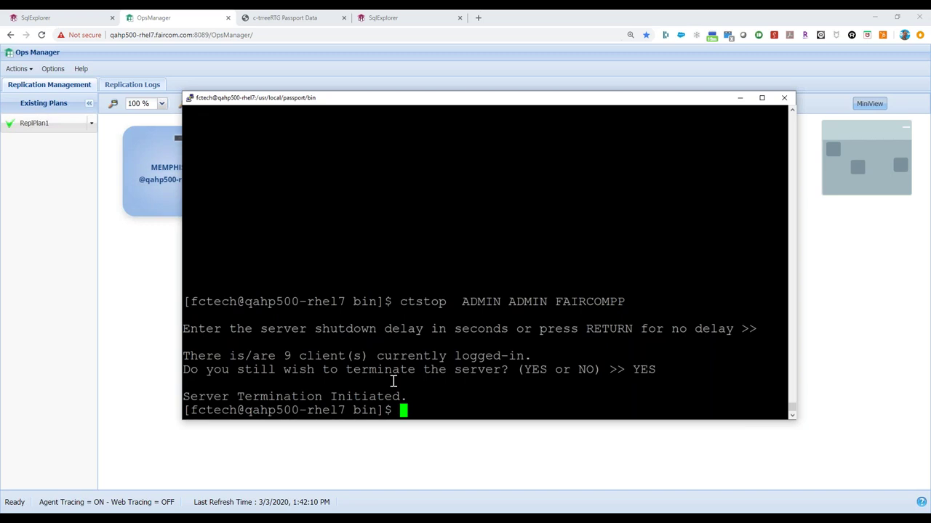
Step: Enter ps -ef at the shell to list the running processes
{"action": "type", "text": "ps"}
{"action": "key", "text": "BackSpace"}
{"action": "key", "text": "BackSpace"}
{"action": "type", "text": "ps"}
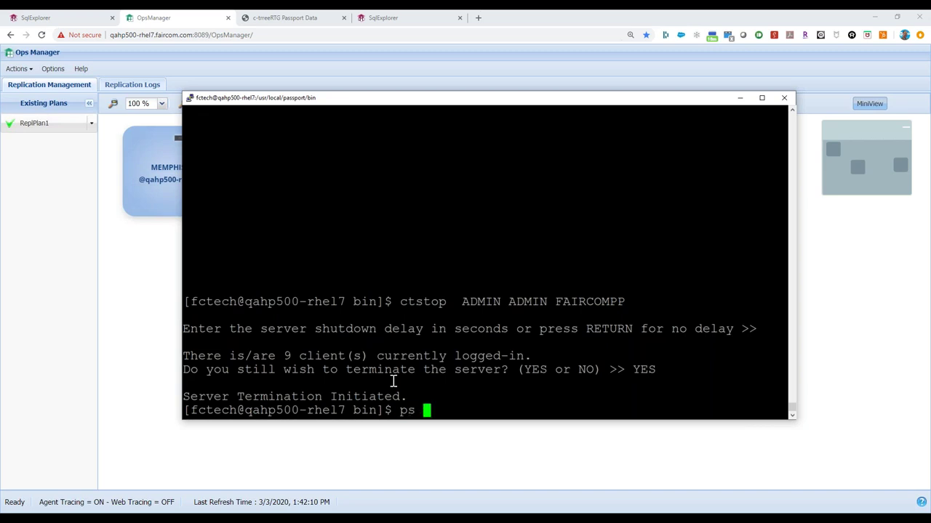